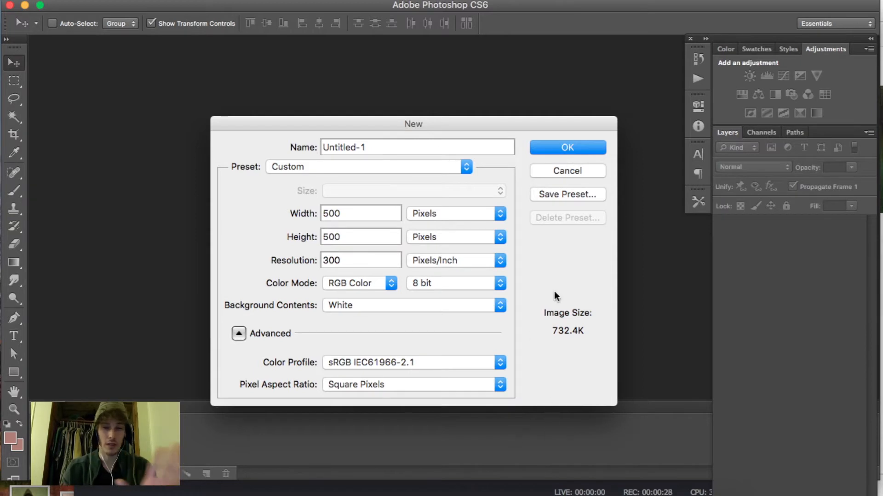
Create a 500 by 500 pixel RGB document at 300 pixels/inch with white background and place the portrait photo in it
{"action": "left_click", "coordinate": [580, 144]}
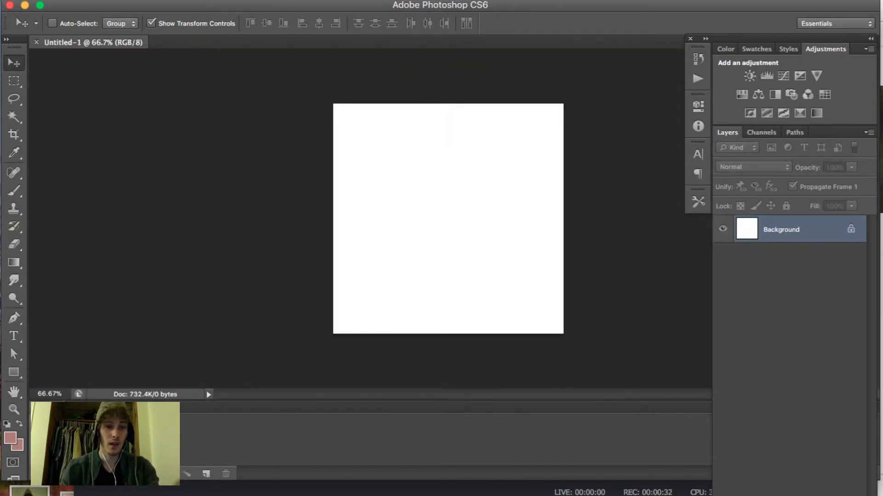
{"action": "left_click_drag", "start_coordinate": [46, 455], "coordinate": [456, 217]}
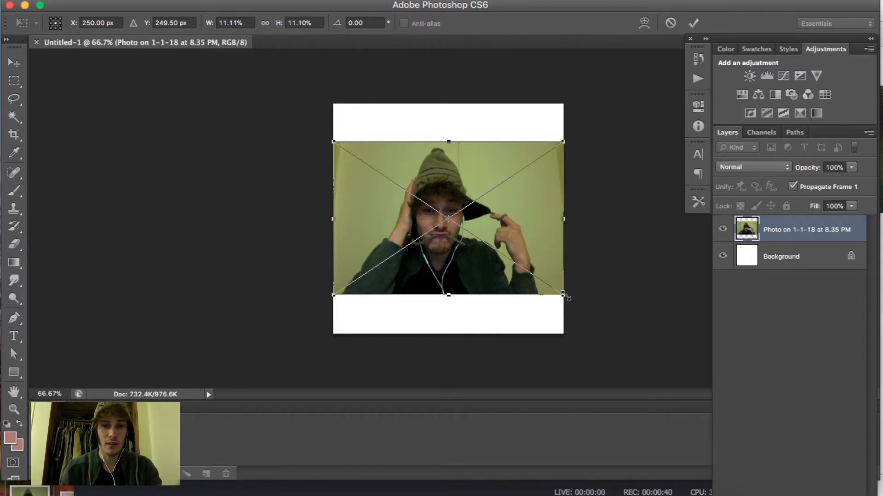
Scale the placed photo to about 16.9%, positioned so it covers the whole canvas, and commit the placement
{"action": "left_click_drag", "start_coordinate": [565, 295], "coordinate": [661, 365]}
{"action": "left_click_drag", "start_coordinate": [627, 304], "coordinate": [590, 276]}
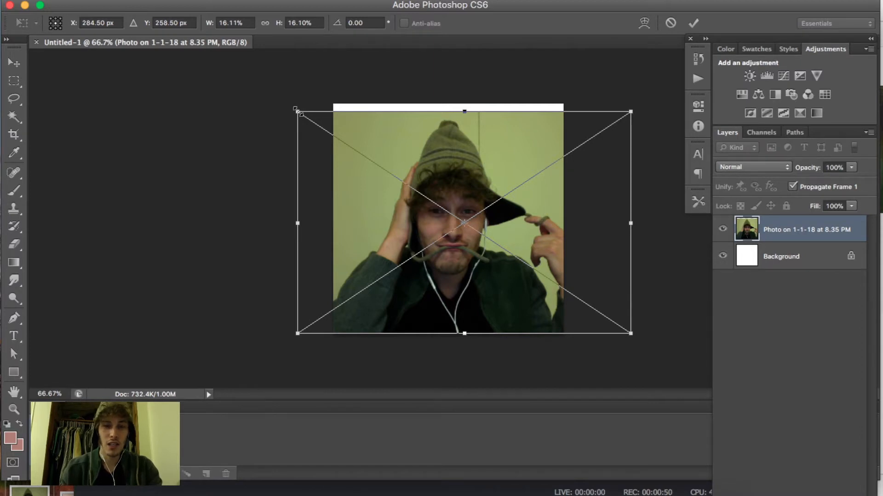
{"action": "left_click_drag", "start_coordinate": [295, 109], "coordinate": [279, 99]}
{"action": "left_click_drag", "start_coordinate": [475, 184], "coordinate": [476, 181]}
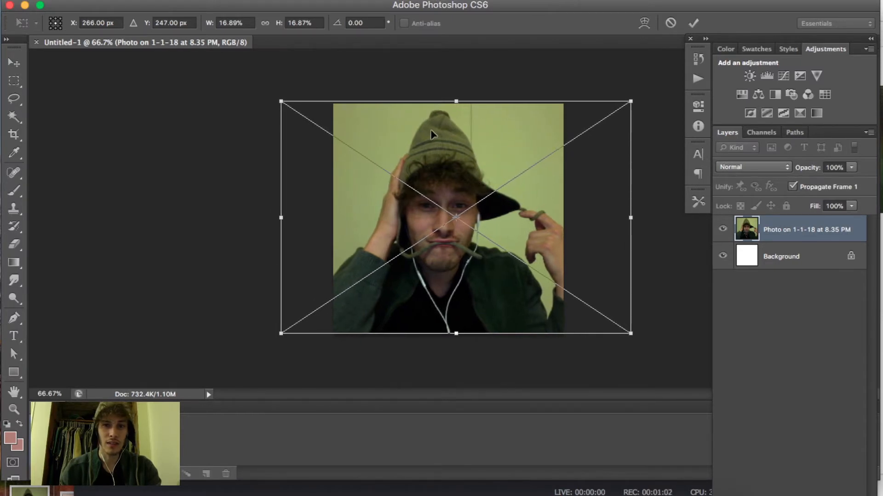
{"action": "right_click", "coordinate": [404, 196]}
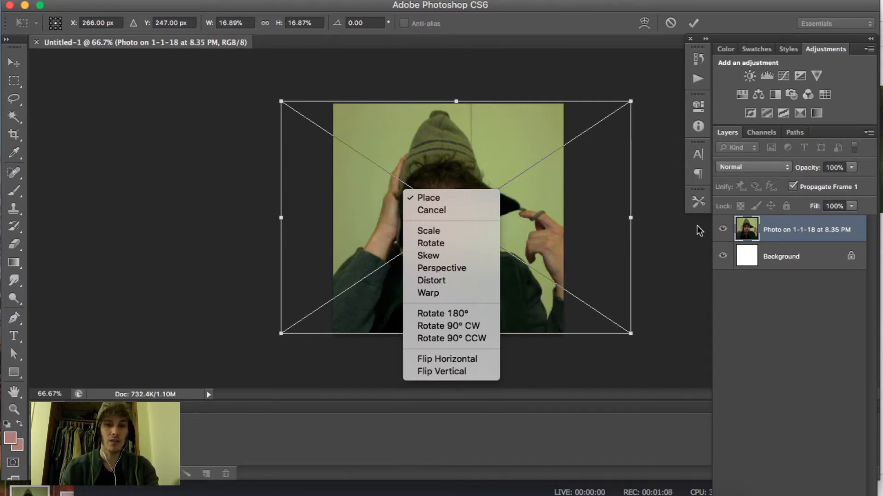
{"action": "left_click", "coordinate": [478, 197]}
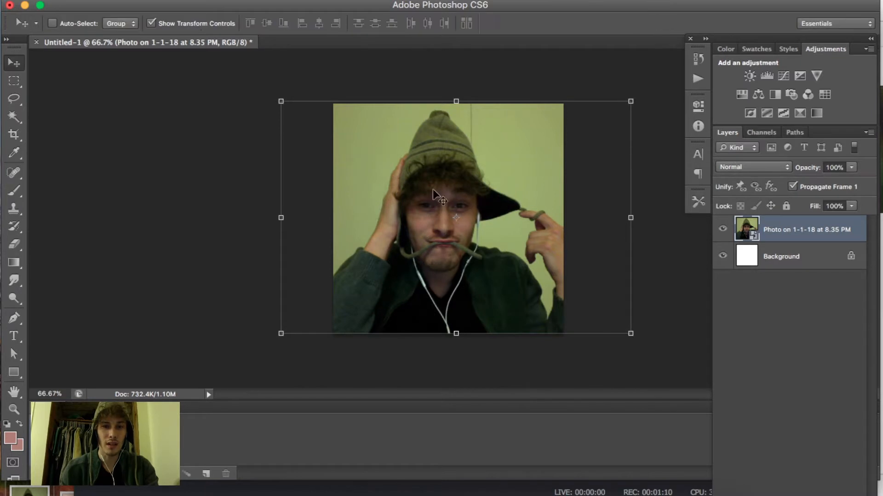
Switch from the Magic Wand to the Quick Selection tool
{"action": "left_click", "coordinate": [14, 117]}
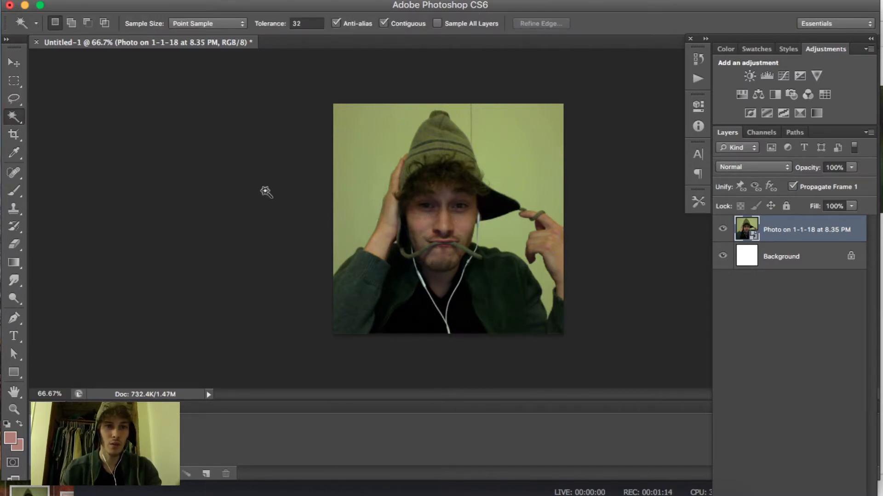
{"action": "left_click", "coordinate": [12, 115]}
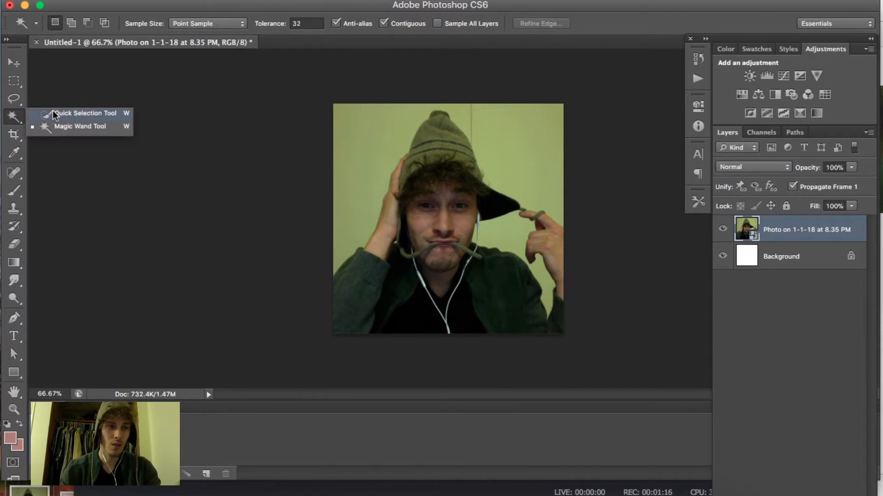
{"action": "left_click", "coordinate": [83, 113]}
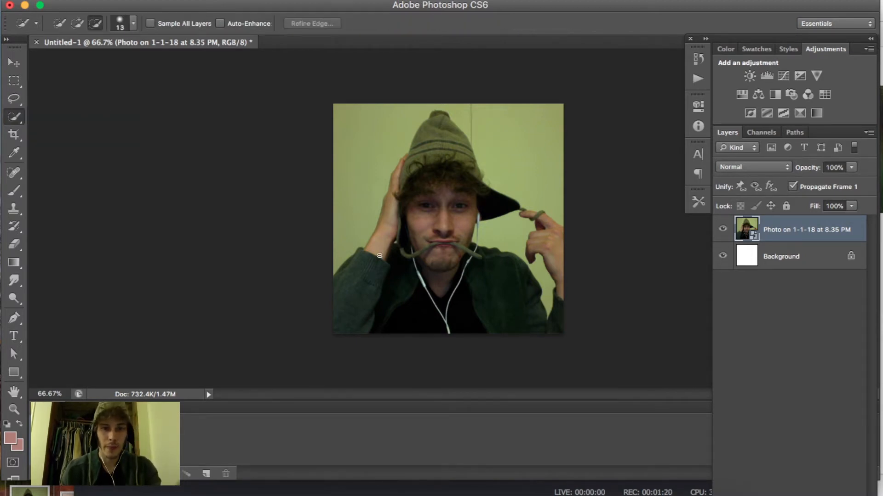
{"action": "scroll", "coordinate": [379, 253], "scroll_direction": "up", "scroll_amount": 2}
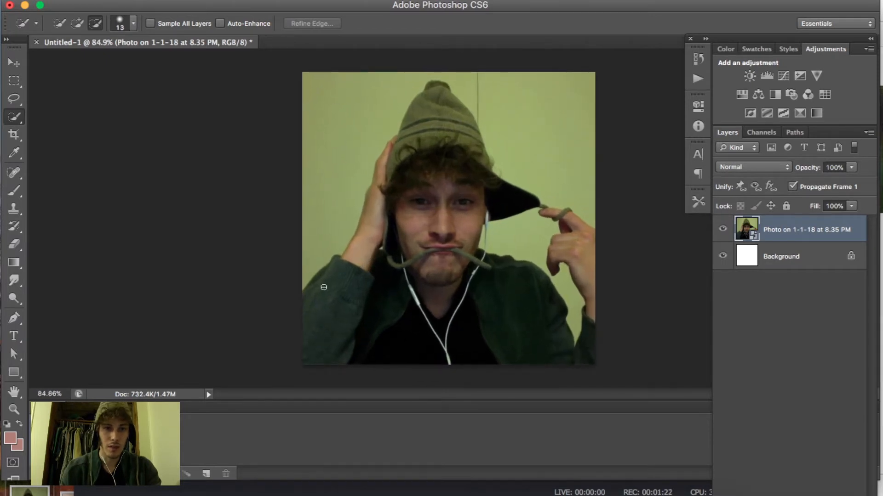
{"action": "mouse_move", "coordinate": [328, 329]}
{"action": "left_mouse_down"}
{"action": "mouse_move", "coordinate": [346, 285]}
{"action": "mouse_move", "coordinate": [404, 277]}
{"action": "mouse_move", "coordinate": [443, 276]}
{"action": "mouse_move", "coordinate": [469, 306]}
{"action": "mouse_move", "coordinate": [514, 315]}
{"action": "left_mouse_up"}
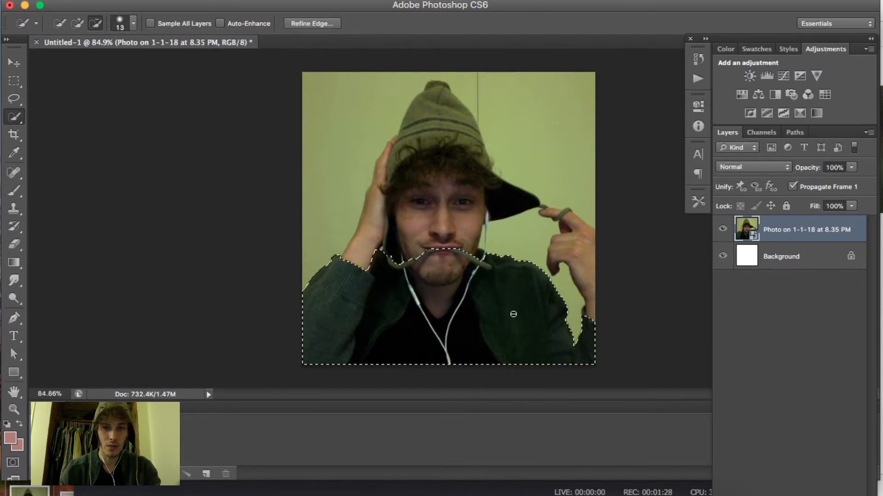
{"action": "left_click", "coordinate": [590, 320]}
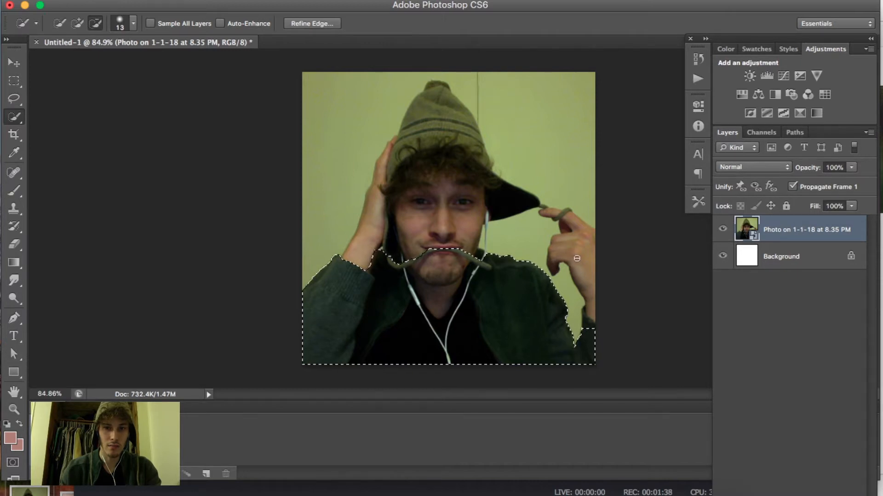
Set the Quick Selection tool to add to the selection and deselect the current jacket selection
{"action": "left_click", "coordinate": [77, 24]}
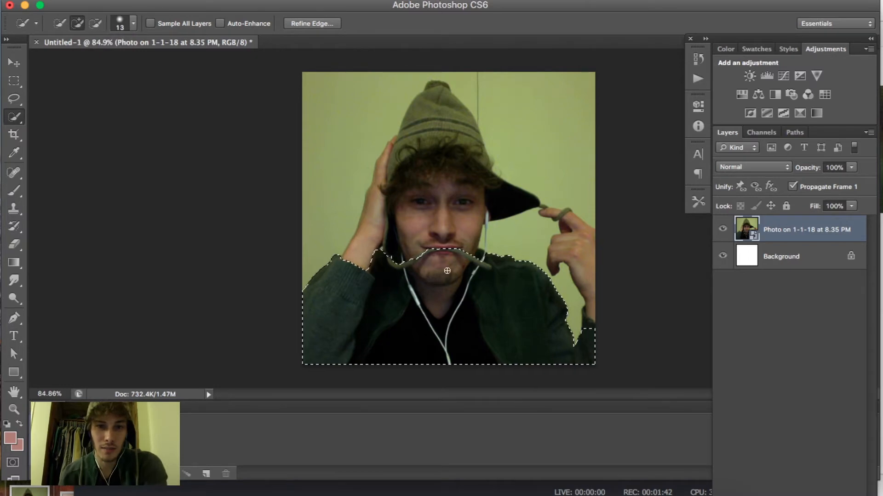
{"action": "right_click", "coordinate": [403, 271]}
{"action": "left_click", "coordinate": [425, 265]}
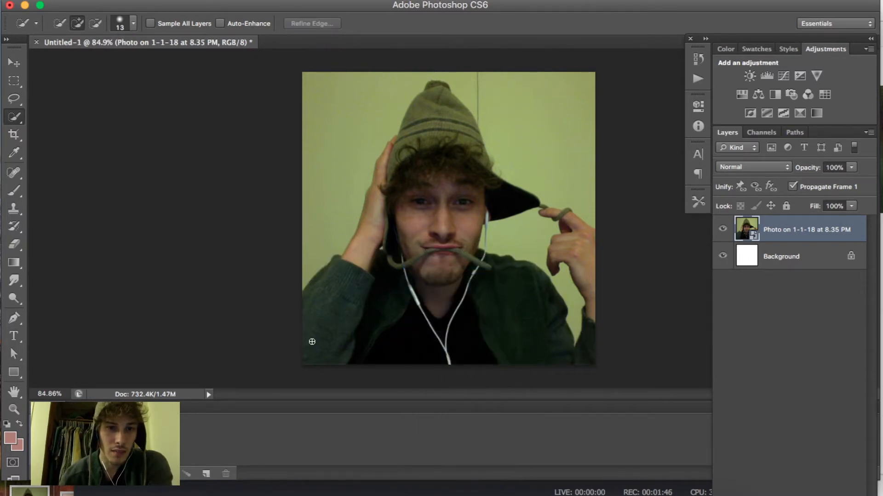
Select the whole person with the Quick Selection tool, including both arms, the hat, the face, the jacket and the pointing hand
{"action": "left_click_drag", "start_coordinate": [313, 347], "coordinate": [319, 328]}
{"action": "left_click_drag", "start_coordinate": [342, 300], "coordinate": [378, 200]}
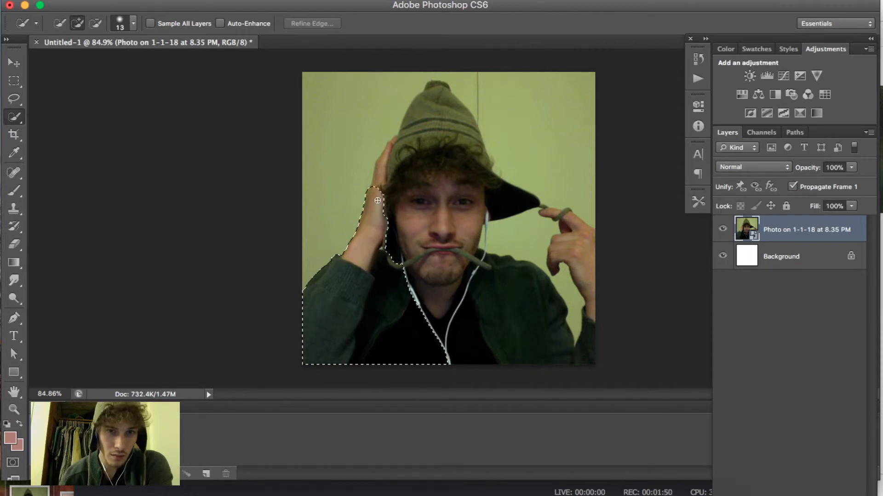
{"action": "mouse_move", "coordinate": [391, 164]}
{"action": "left_mouse_down"}
{"action": "mouse_move", "coordinate": [437, 99]}
{"action": "mouse_move", "coordinate": [446, 140]}
{"action": "mouse_move", "coordinate": [462, 105]}
{"action": "mouse_move", "coordinate": [461, 152]}
{"action": "left_mouse_up"}
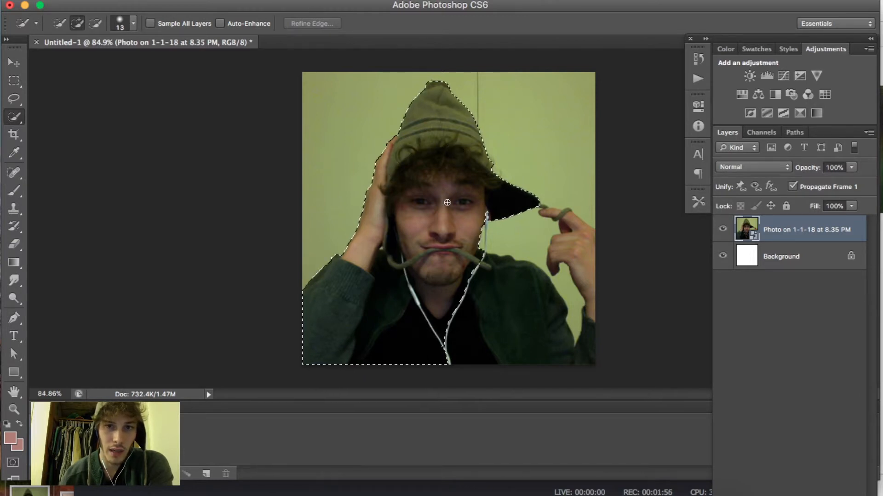
{"action": "left_click_drag", "start_coordinate": [487, 299], "coordinate": [545, 340]}
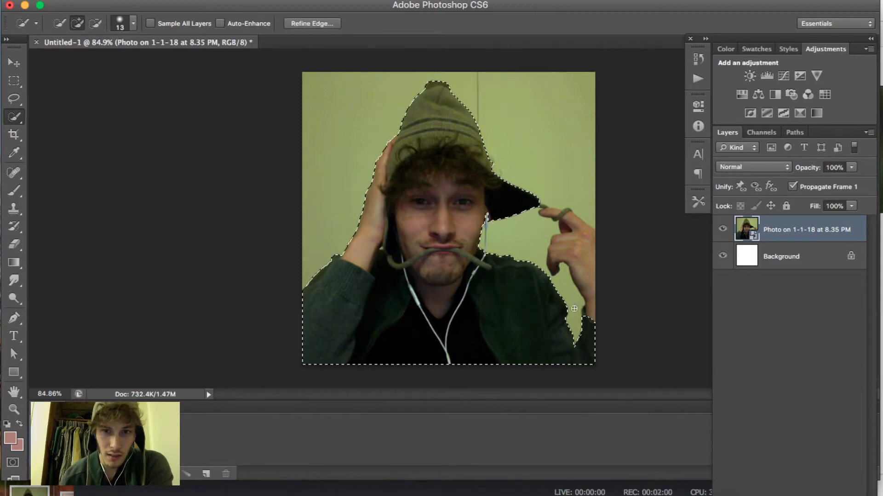
{"action": "mouse_move", "coordinate": [587, 273]}
{"action": "left_mouse_down"}
{"action": "mouse_move", "coordinate": [573, 258]}
{"action": "mouse_move", "coordinate": [570, 269]}
{"action": "mouse_move", "coordinate": [578, 230]}
{"action": "mouse_move", "coordinate": [566, 220]}
{"action": "left_mouse_up"}
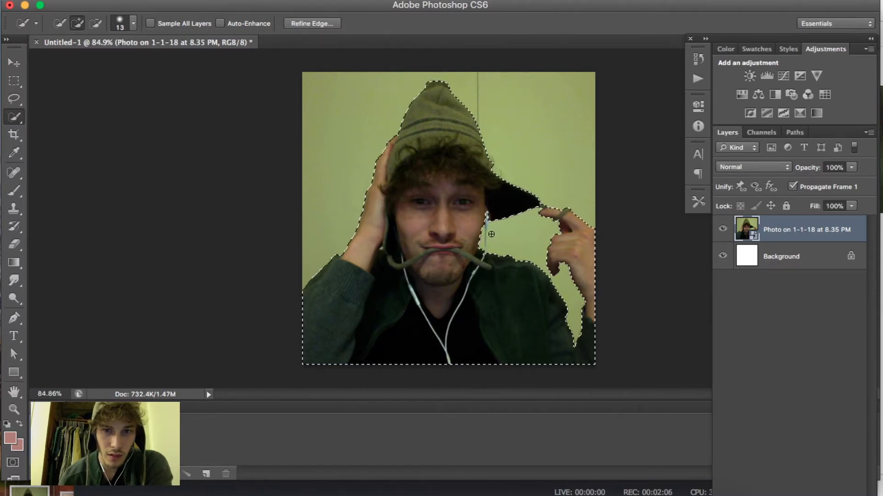
Add the earbud and cord beside the cheek to the selection
{"action": "scroll", "coordinate": [485, 235], "scroll_direction": "up", "scroll_amount": 5}
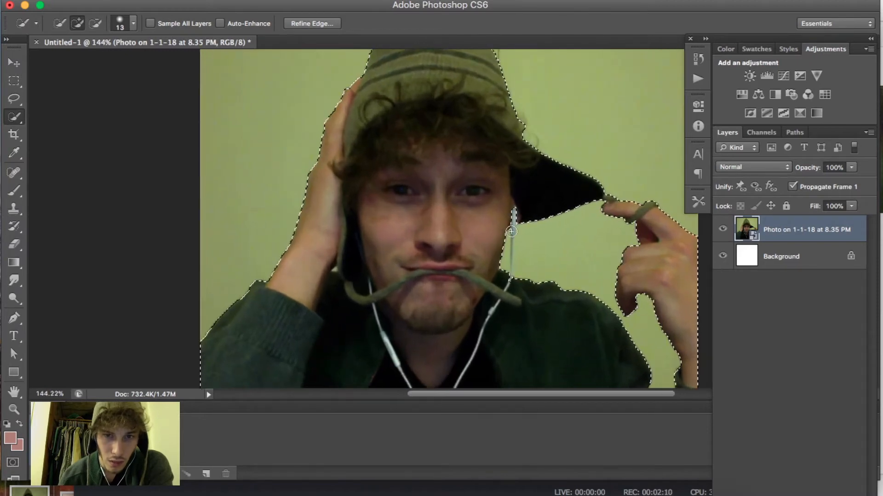
{"action": "left_click", "coordinate": [513, 232]}
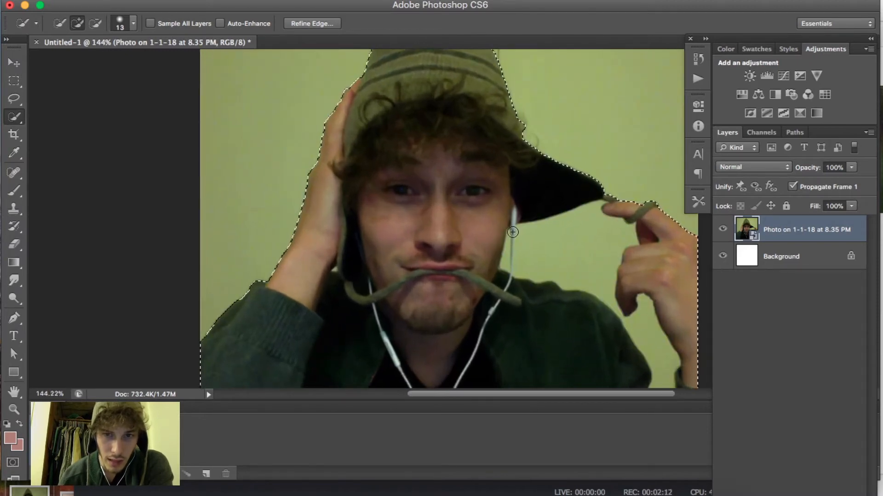
{"action": "scroll", "coordinate": [512, 236], "scroll_direction": "down", "scroll_amount": 5}
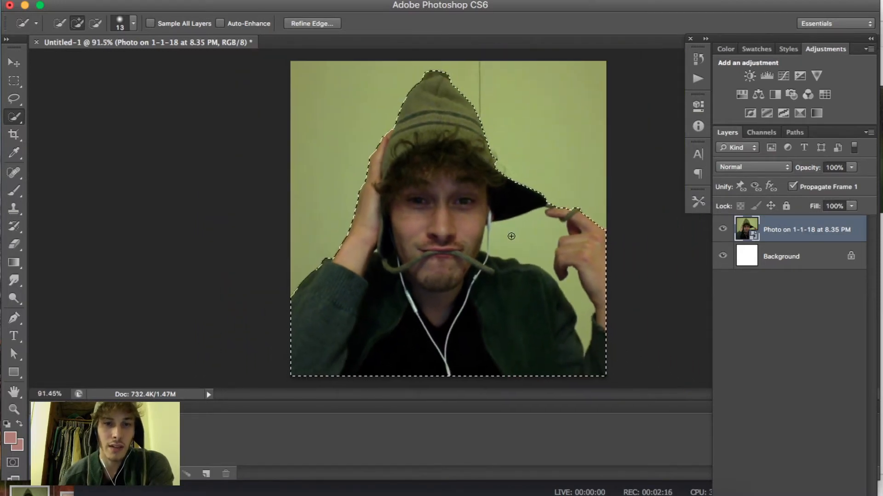
{"action": "scroll", "coordinate": [511, 236], "scroll_direction": "down", "scroll_amount": 1}
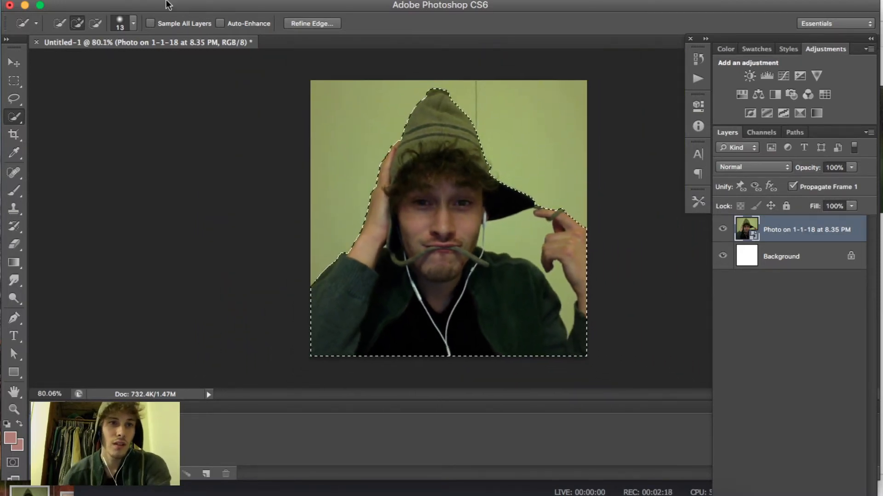
Subtract the green wall areas enclosed between the face, jacket and raised hand from the selection
{"action": "left_click", "coordinate": [95, 25]}
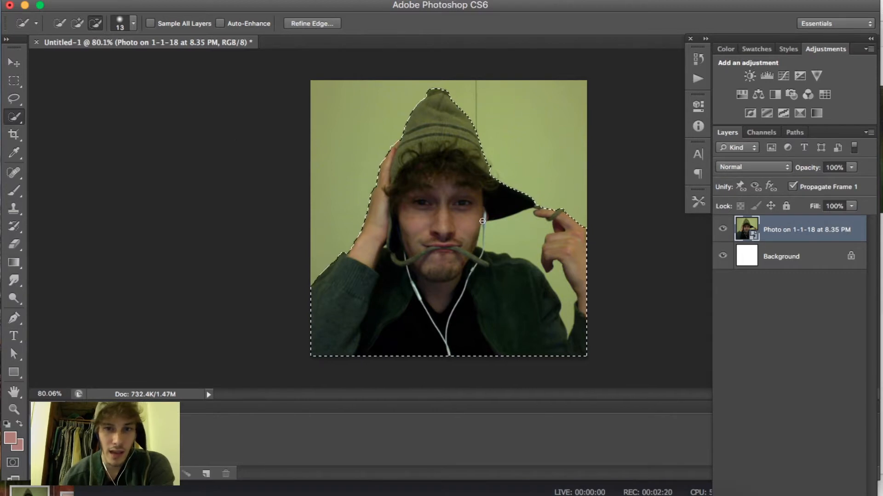
{"action": "left_click", "coordinate": [528, 233]}
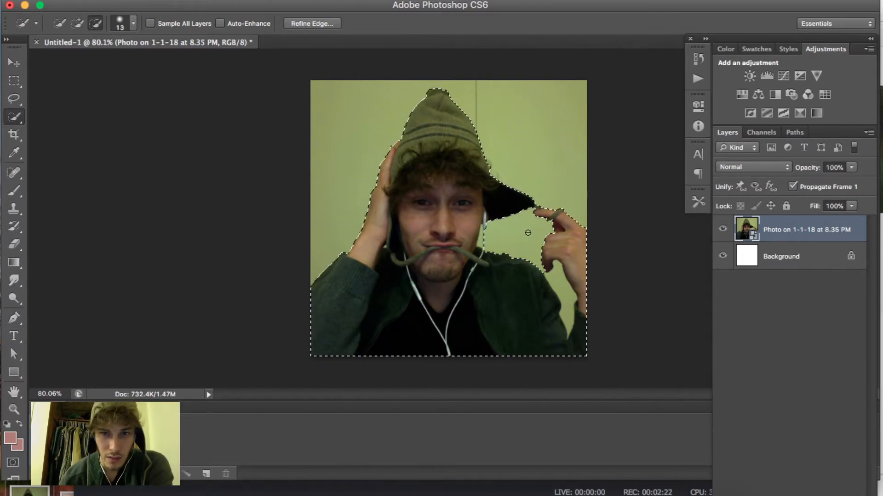
{"action": "left_click", "coordinate": [565, 280]}
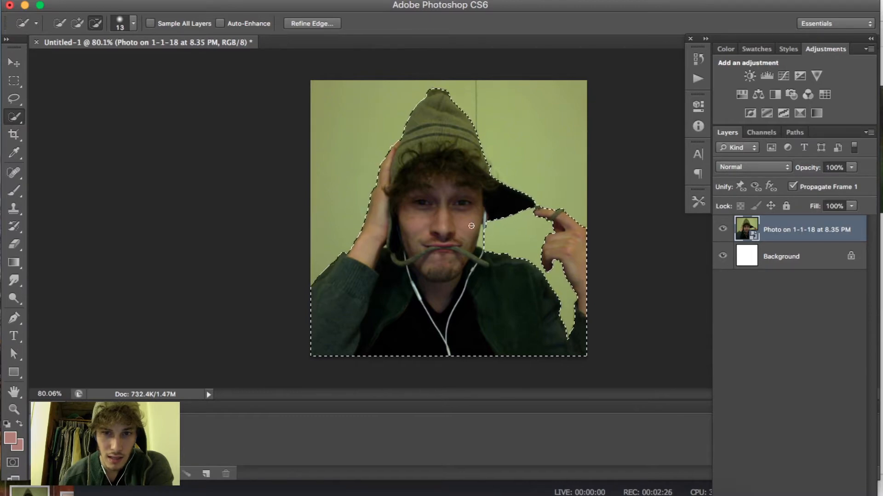
Subtract the narrow background strip between the cheek and the earphone cord from the selection
{"action": "scroll", "coordinate": [482, 235], "scroll_direction": "up", "scroll_amount": 5}
{"action": "scroll", "coordinate": [482, 235], "scroll_direction": "up", "scroll_amount": 4}
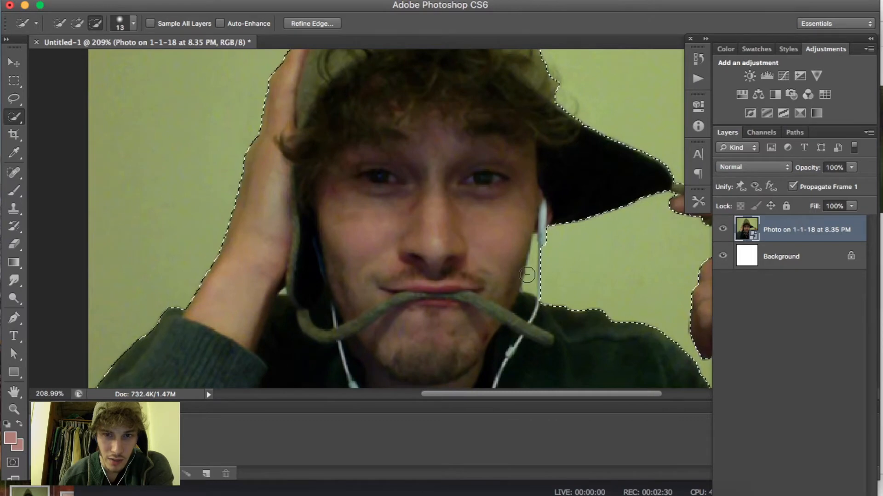
{"action": "mouse_move", "coordinate": [528, 276]}
{"action": "left_mouse_down"}
{"action": "mouse_move", "coordinate": [524, 287]}
{"action": "mouse_move", "coordinate": [532, 242]}
{"action": "left_mouse_up"}
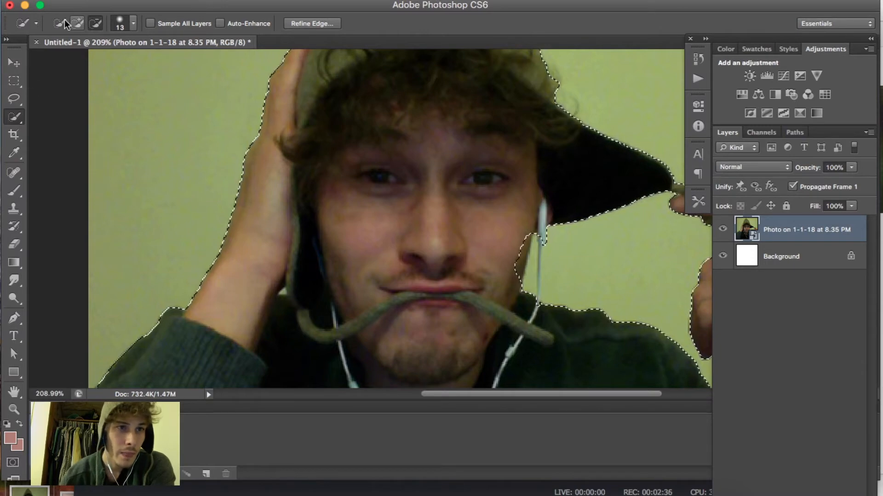
Set the Quick Selection brush size to 7 px and add the cut-off cheek edge back to the selection
{"action": "left_click", "coordinate": [133, 23]}
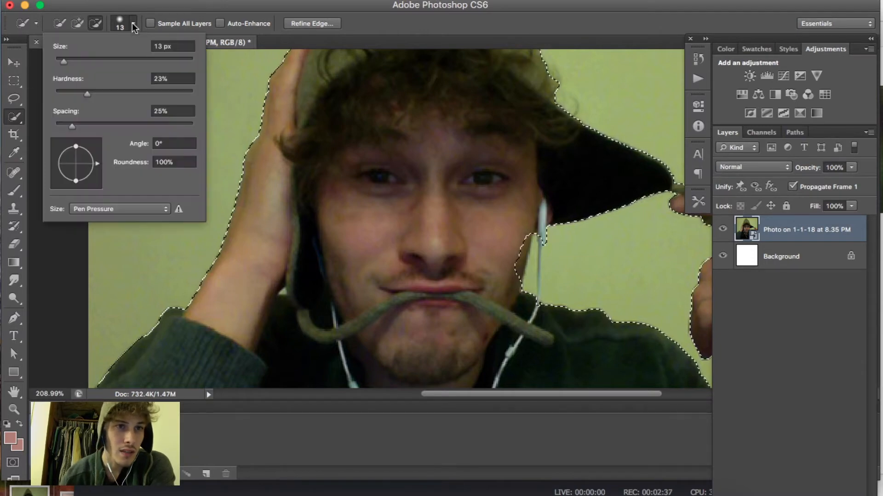
{"action": "left_click", "coordinate": [60, 59]}
{"action": "type", "text": "7"}
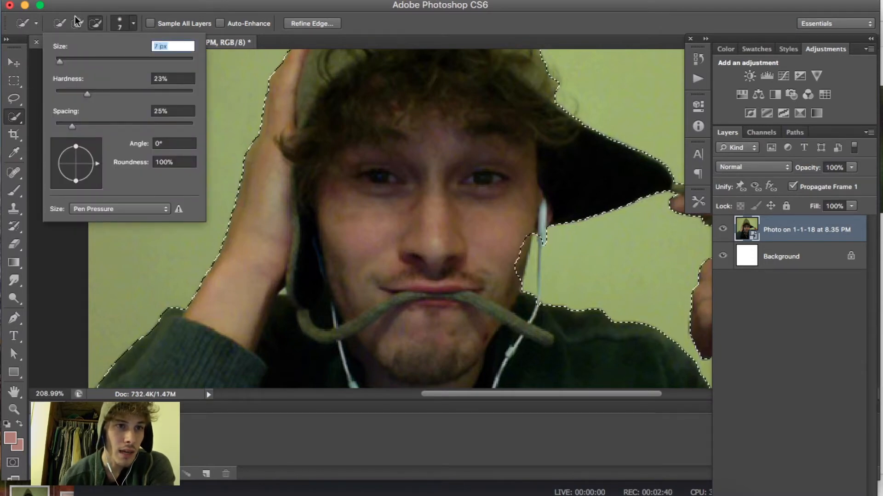
{"action": "left_click", "coordinate": [77, 23]}
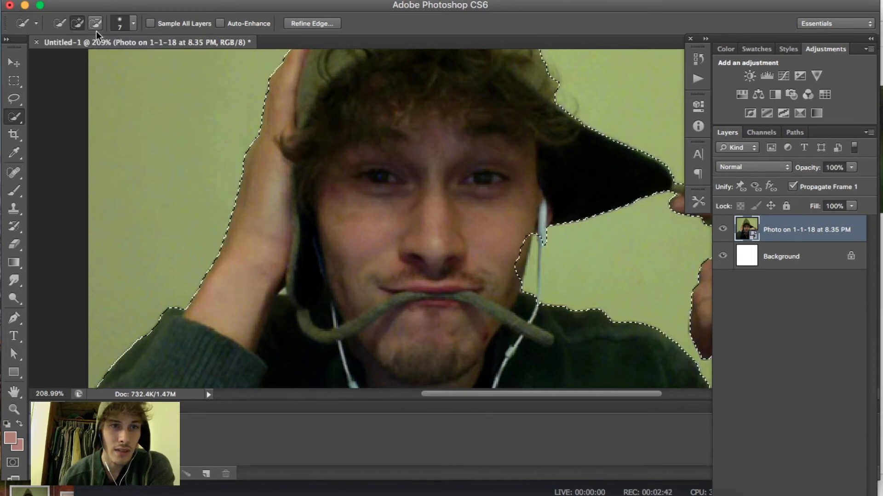
{"action": "mouse_move", "coordinate": [520, 254]}
{"action": "left_mouse_down"}
{"action": "mouse_move", "coordinate": [531, 233]}
{"action": "mouse_move", "coordinate": [526, 292]}
{"action": "left_mouse_up"}
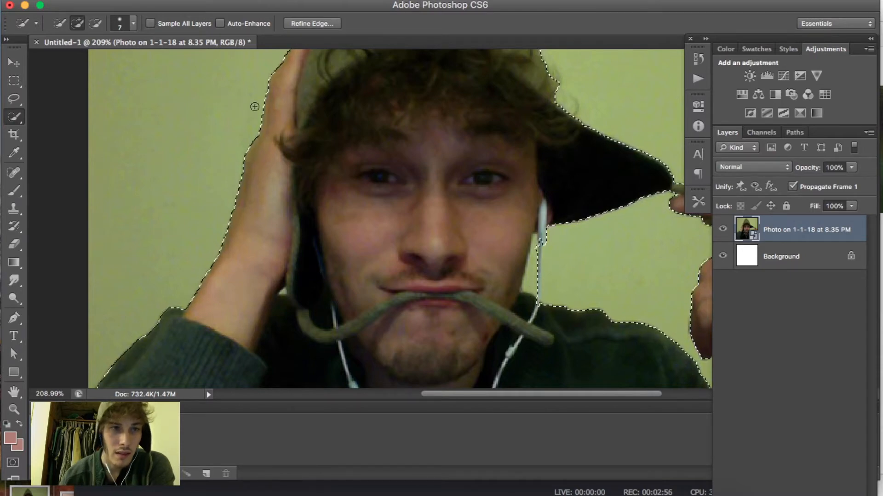
Set the Quick Selection tool to subtract and trim the selection between the cheek and the earphone cord
{"action": "left_click", "coordinate": [95, 23]}
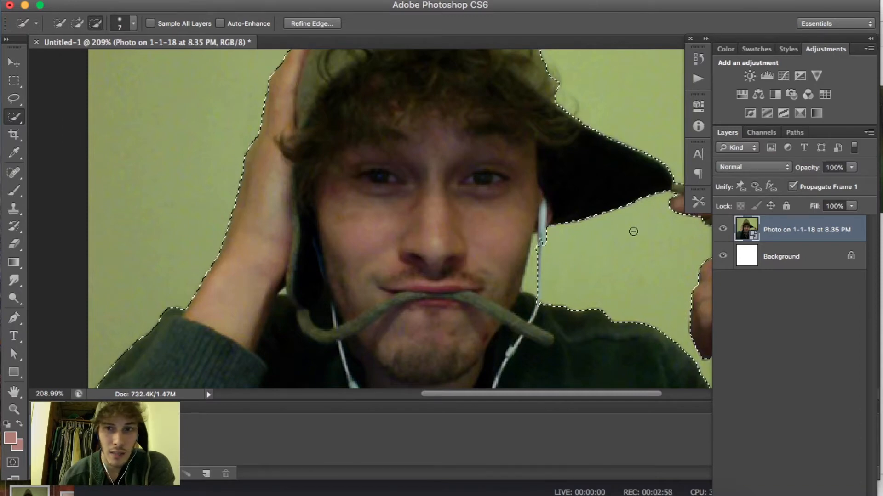
{"action": "scroll", "coordinate": [632, 231], "scroll_direction": "down", "scroll_amount": 5}
{"action": "scroll", "coordinate": [632, 231], "scroll_direction": "right", "scroll_amount": 5}
{"action": "scroll", "coordinate": [633, 231], "scroll_direction": "up", "scroll_amount": 4}
{"action": "scroll", "coordinate": [633, 231], "scroll_direction": "left", "scroll_amount": 4}
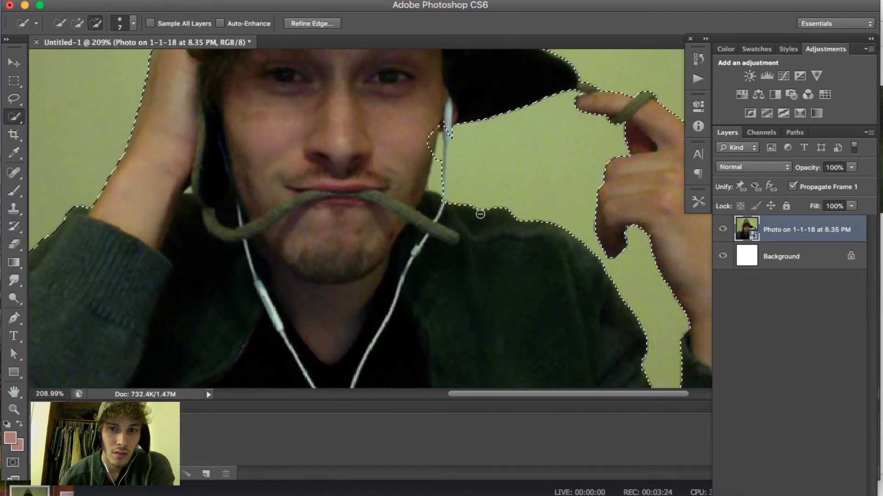
{"action": "scroll", "coordinate": [480, 214], "scroll_direction": "down", "scroll_amount": 1}
{"action": "scroll", "coordinate": [479, 215], "scroll_direction": "down", "scroll_amount": 2}
{"action": "scroll", "coordinate": [480, 214], "scroll_direction": "down", "scroll_amount": 3}
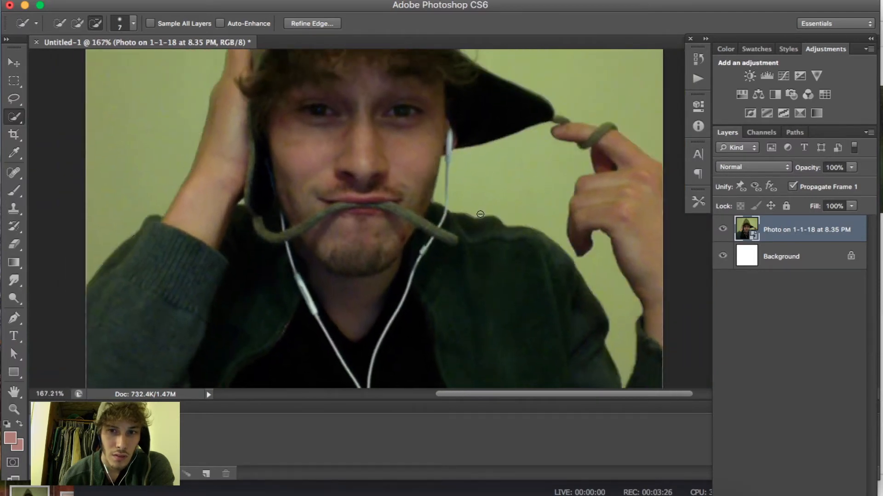
{"action": "scroll", "coordinate": [508, 175], "scroll_direction": "down", "scroll_amount": 1}
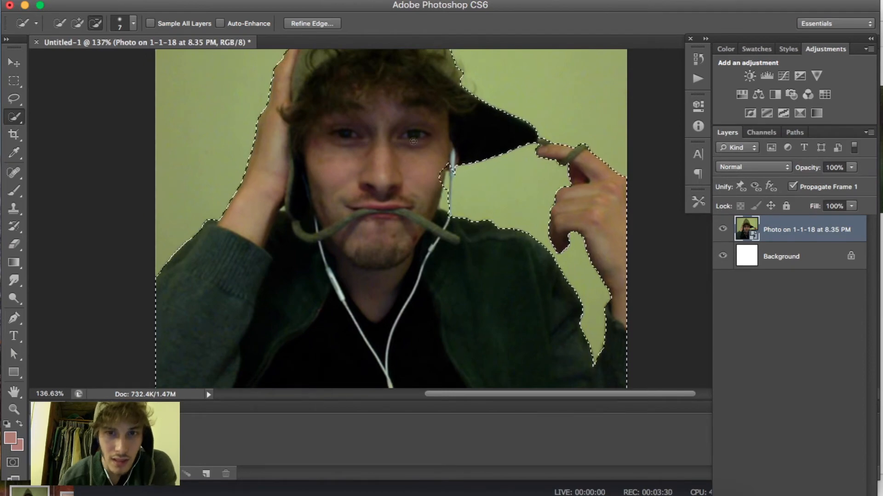
Add the cheek edge and earphone cord back to the selection, and subtract the wall strip between them
{"action": "left_click", "coordinate": [76, 23]}
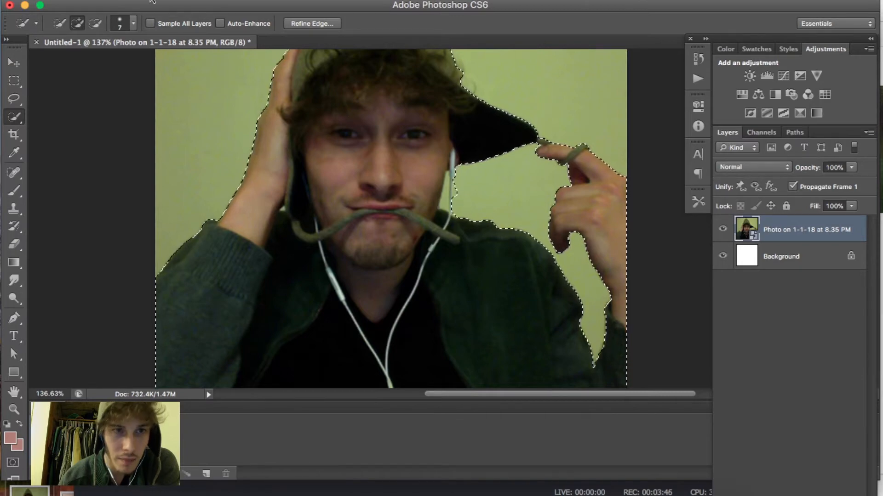
{"action": "left_click", "coordinate": [94, 24]}
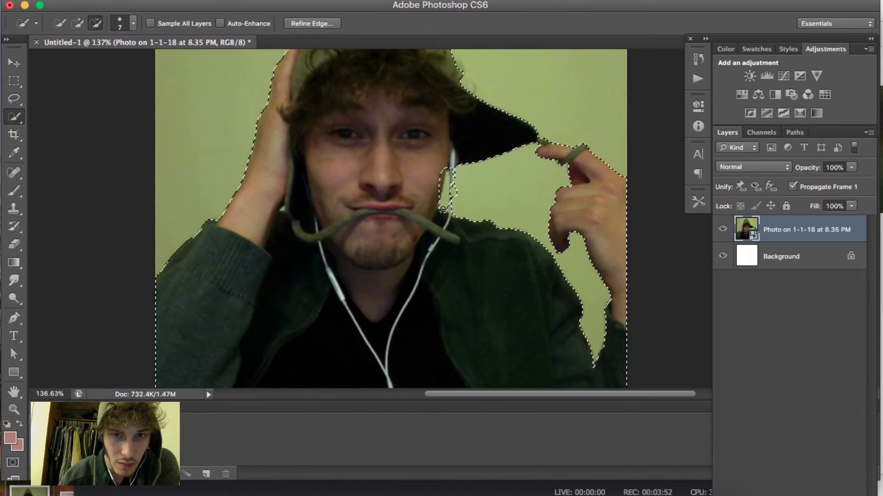
Add the earphone cord beside the cheek to the selection and subtract the surplus wall area along its outer side
{"action": "scroll", "coordinate": [443, 211], "scroll_direction": "up", "scroll_amount": 1}
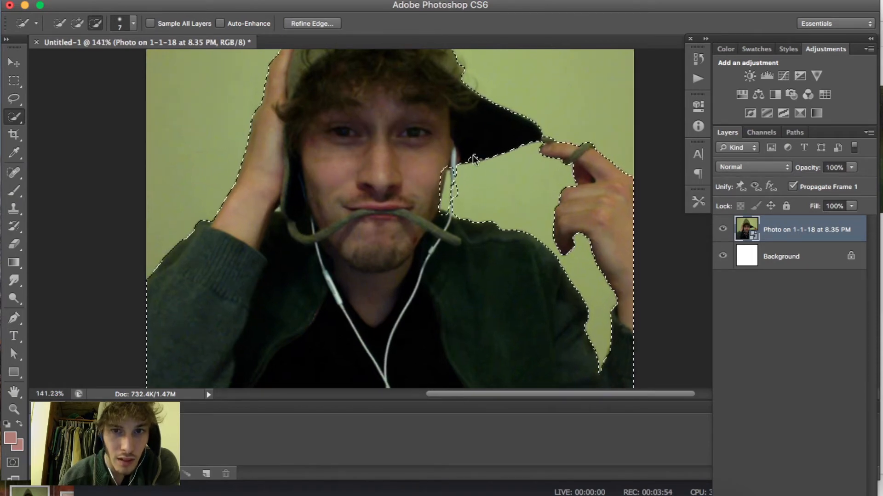
{"action": "scroll", "coordinate": [433, 211], "scroll_direction": "up", "scroll_amount": 2}
{"action": "left_click", "coordinate": [78, 22]}
{"action": "left_click", "coordinate": [486, 139]}
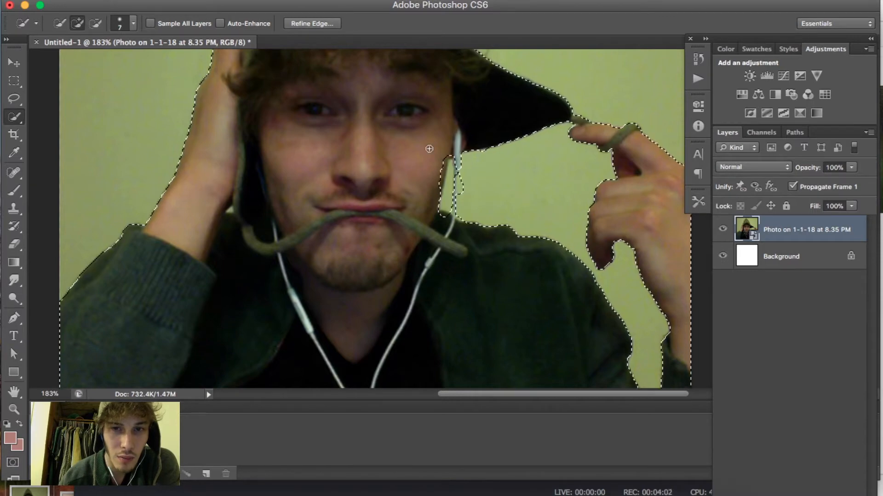
{"action": "scroll", "coordinate": [475, 194], "scroll_direction": "up", "scroll_amount": 3}
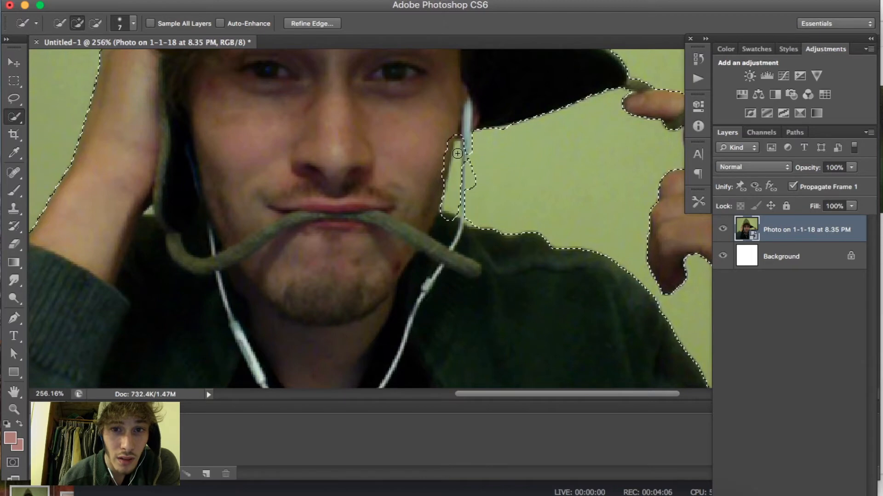
{"action": "mouse_move", "coordinate": [467, 163]}
{"action": "left_mouse_down"}
{"action": "mouse_move", "coordinate": [452, 177]}
{"action": "mouse_move", "coordinate": [451, 197]}
{"action": "left_mouse_up"}
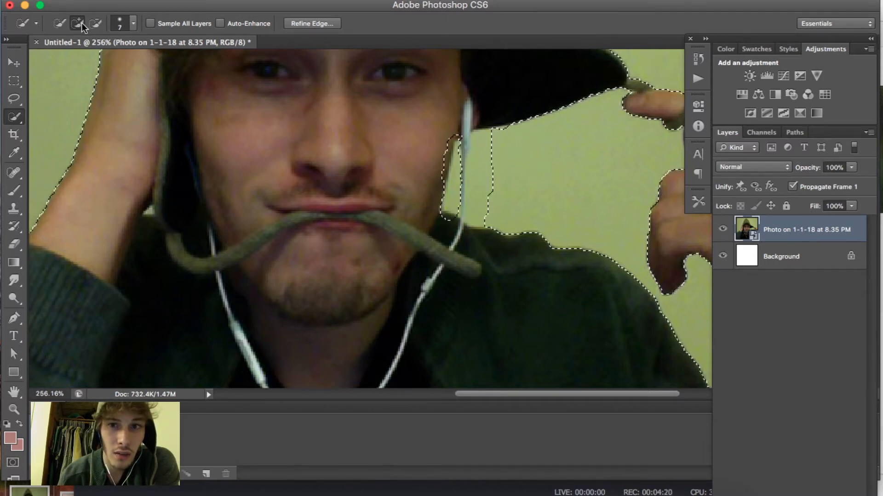
{"action": "left_click", "coordinate": [95, 23]}
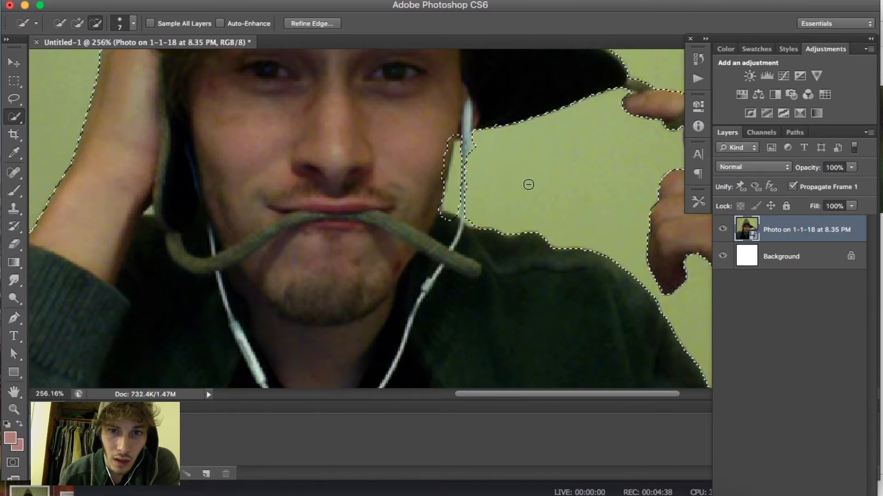
Use Refine Edge to output the selected person to a new layer
{"action": "scroll", "coordinate": [547, 185], "scroll_direction": "down", "scroll_amount": 3}
{"action": "scroll", "coordinate": [547, 186], "scroll_direction": "down", "scroll_amount": 4}
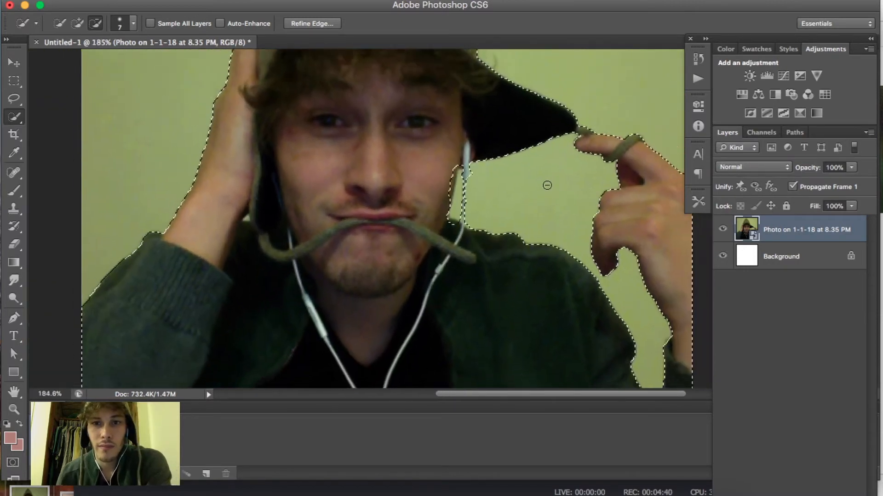
{"action": "scroll", "coordinate": [547, 185], "scroll_direction": "down", "scroll_amount": 4}
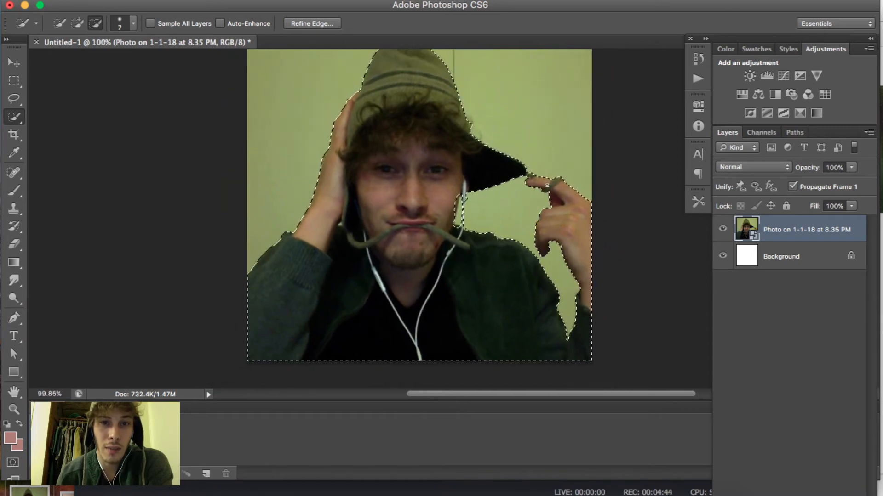
{"action": "scroll", "coordinate": [460, 133], "scroll_direction": "down", "scroll_amount": 2}
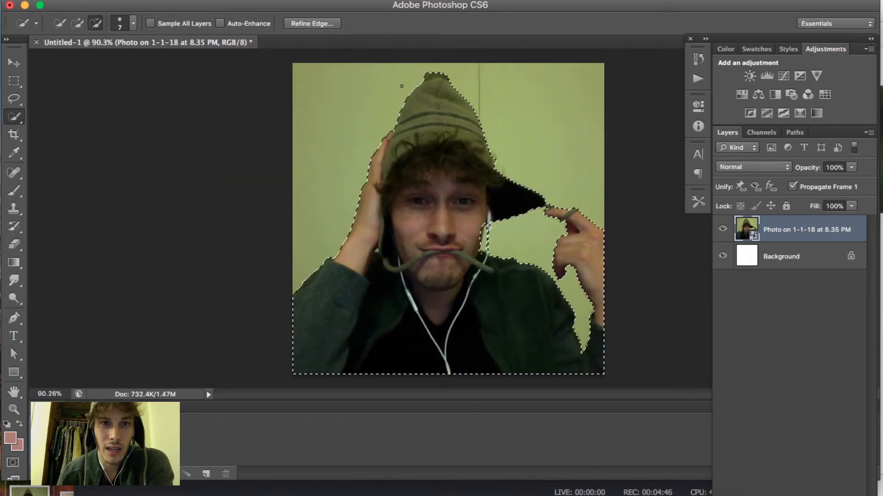
{"action": "left_click", "coordinate": [333, 23]}
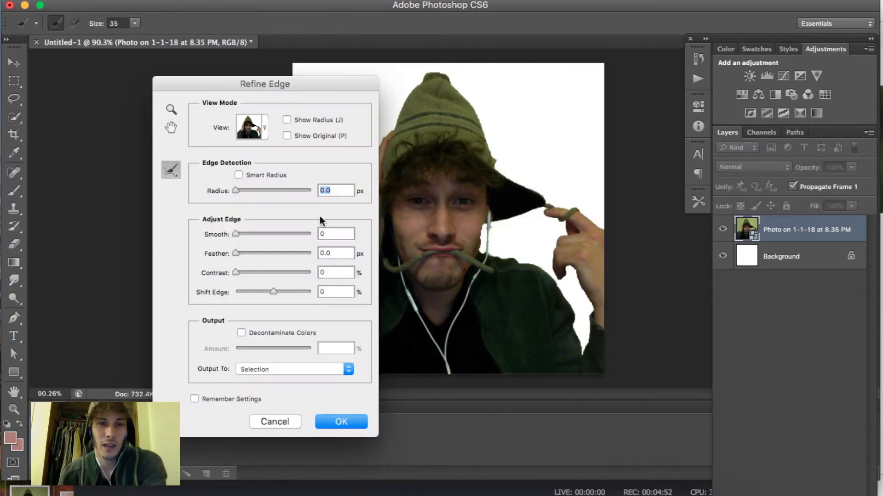
{"action": "left_click", "coordinate": [302, 368]}
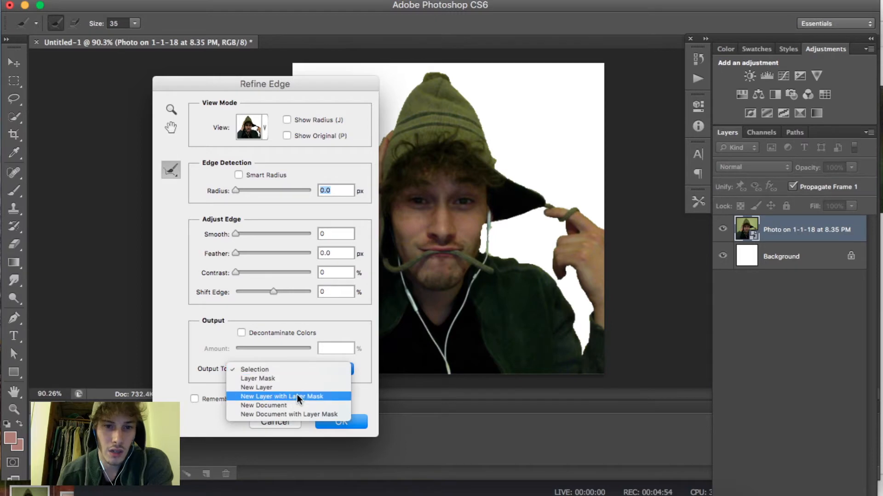
{"action": "left_click", "coordinate": [280, 388]}
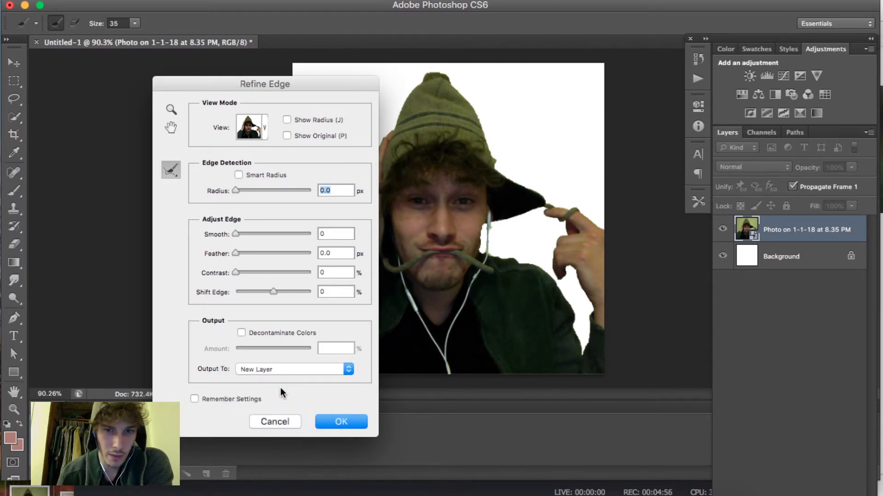
{"action": "left_click", "coordinate": [354, 420]}
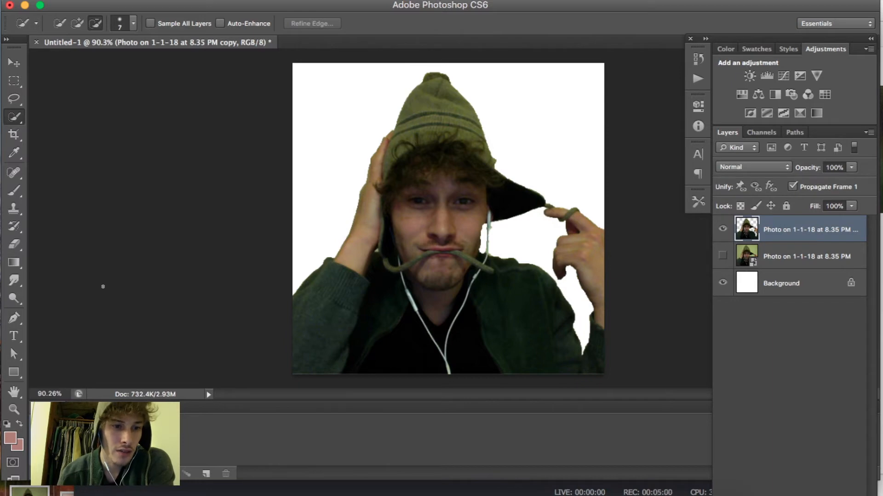
{"action": "left_click", "coordinate": [114, 1]}
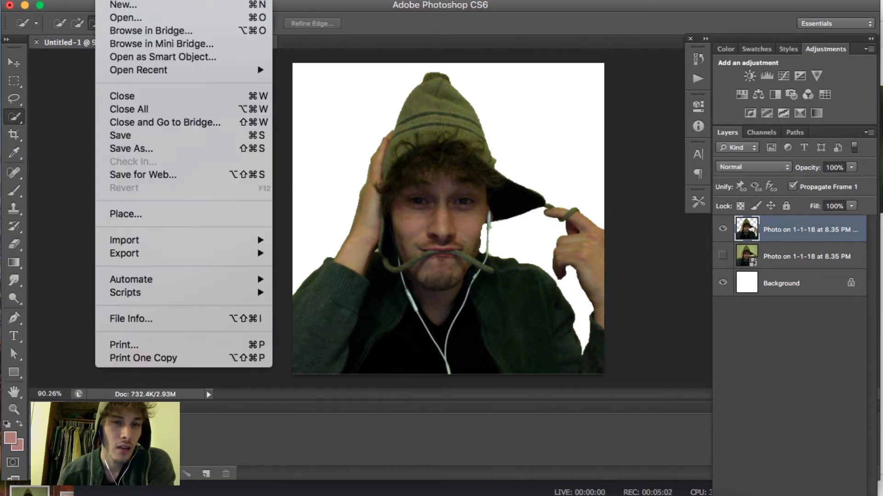
{"action": "left_click", "coordinate": [78, 94]}
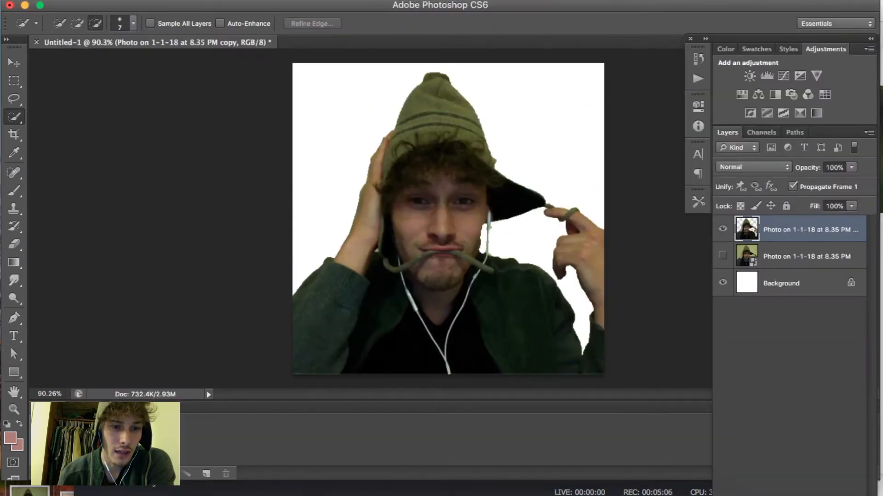
Switch to Finder and place rainbowspacestreak.jpg from the Desktop folder into the Photoshop document
{"action": "left_click", "coordinate": [60, 494]}
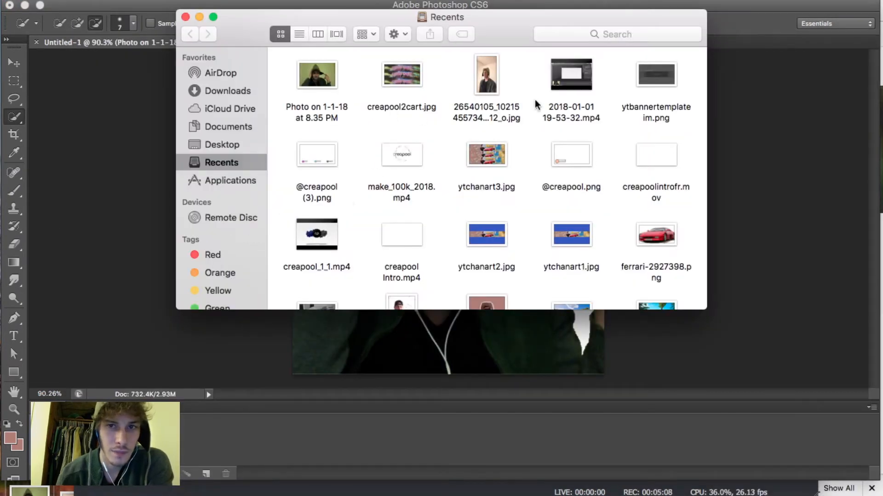
{"action": "scroll", "coordinate": [503, 257], "scroll_direction": "down", "scroll_amount": 10}
{"action": "scroll", "coordinate": [521, 218], "scroll_direction": "down", "scroll_amount": 10}
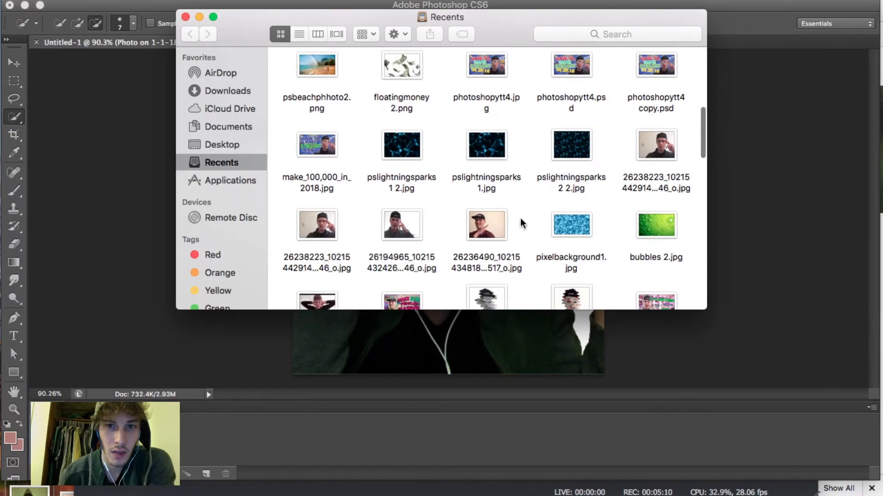
{"action": "left_click", "coordinate": [230, 145]}
{"action": "scroll", "coordinate": [434, 187], "scroll_direction": "down", "scroll_amount": 5}
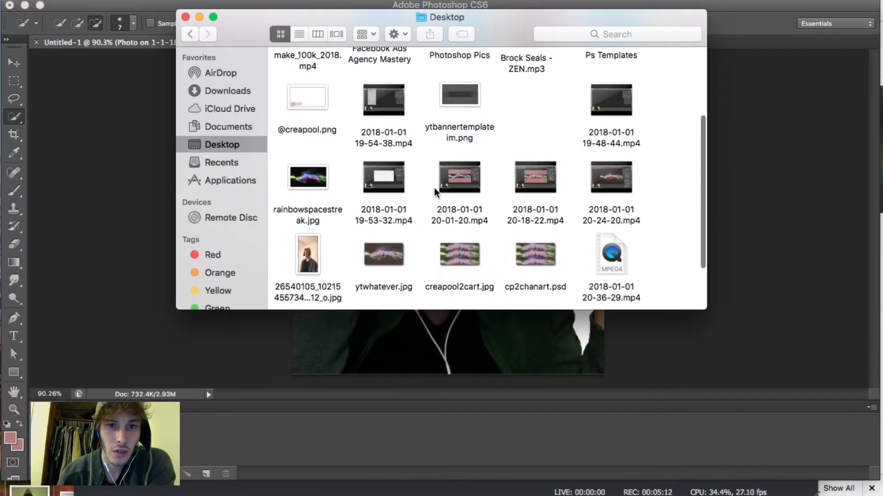
{"action": "scroll", "coordinate": [546, 239], "scroll_direction": "up", "scroll_amount": 5}
{"action": "scroll", "coordinate": [546, 240], "scroll_direction": "down", "scroll_amount": 5}
{"action": "scroll", "coordinate": [429, 232], "scroll_direction": "up", "scroll_amount": 3}
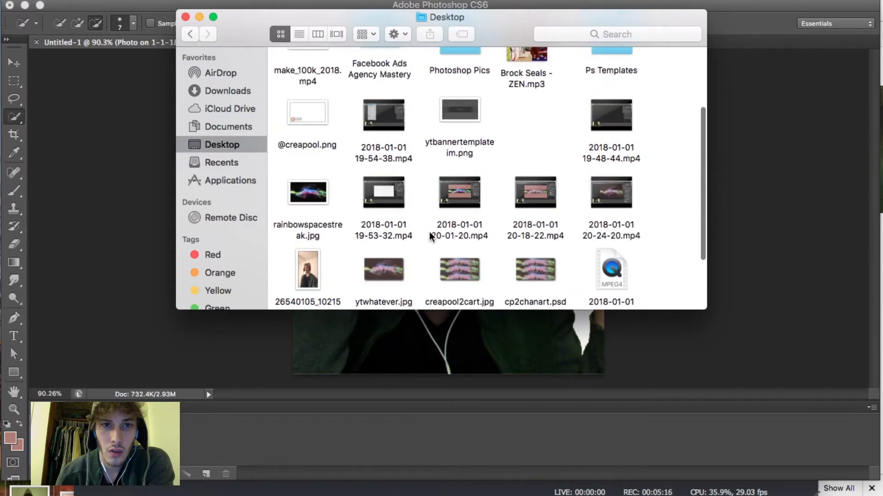
{"action": "left_click_drag", "start_coordinate": [308, 193], "coordinate": [409, 329]}
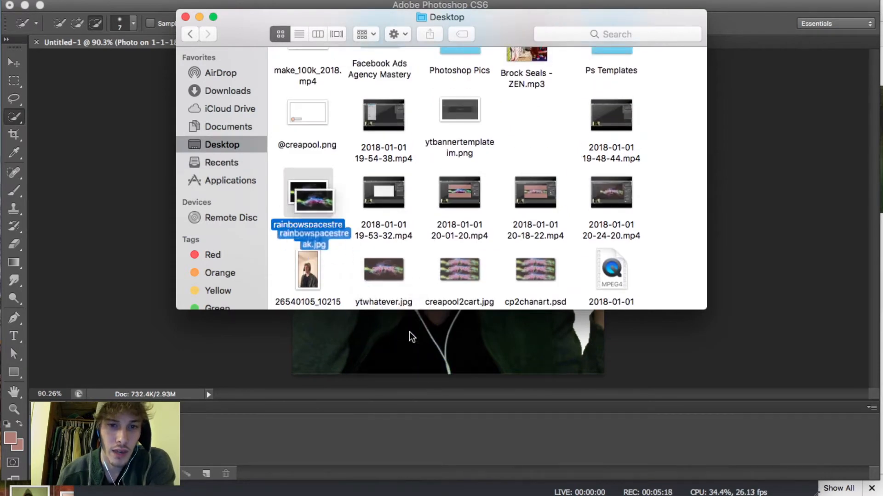
{"action": "left_click_drag", "start_coordinate": [357, 20], "coordinate": [543, 11]}
{"action": "left_click_drag", "start_coordinate": [496, 185], "coordinate": [325, 301]}
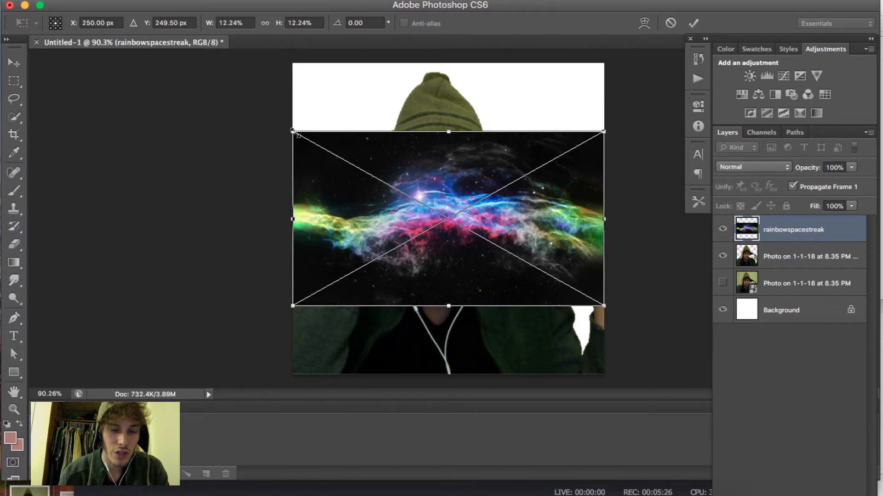
Enlarge the placed space image to about 30% scale and position it so it covers the whole canvas
{"action": "left_click_drag", "start_coordinate": [294, 132], "coordinate": [125, 43]}
{"action": "left_click_drag", "start_coordinate": [390, 209], "coordinate": [560, 281]}
{"action": "left_click_drag", "start_coordinate": [487, 248], "coordinate": [487, 248]}
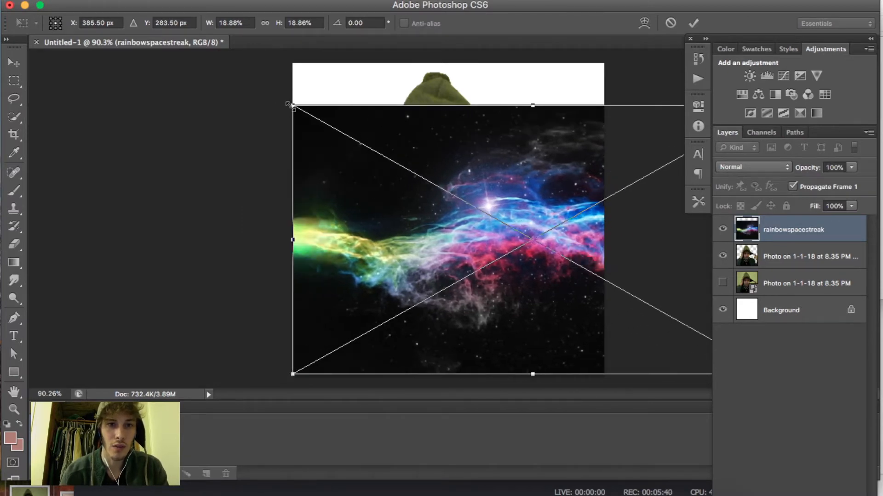
{"action": "left_click_drag", "start_coordinate": [290, 104], "coordinate": [26, 4]}
{"action": "scroll", "coordinate": [320, 211], "scroll_direction": "down", "scroll_amount": 5}
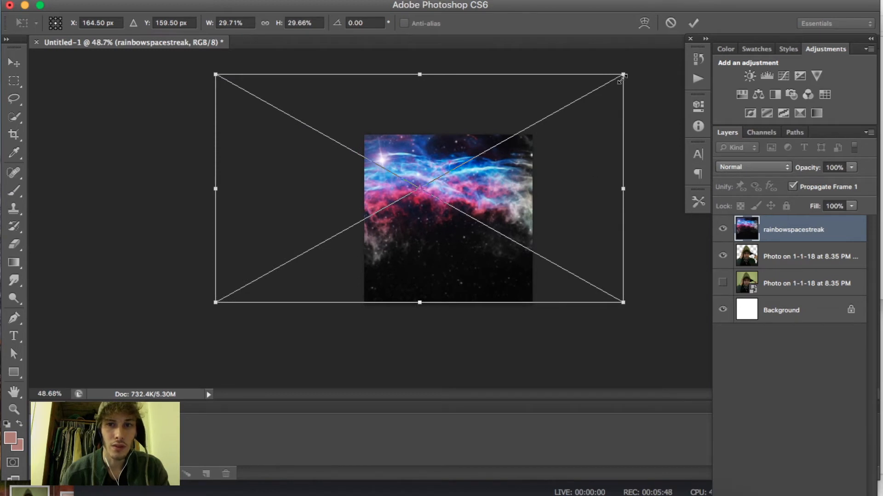
Enlarge the space image to about 50% scale and shift it so its lower starry part fills the canvas
{"action": "left_click_drag", "start_coordinate": [623, 74], "coordinate": [723, 18]}
{"action": "left_click_drag", "start_coordinate": [216, 303], "coordinate": [42, 398]}
{"action": "left_click_drag", "start_coordinate": [494, 271], "coordinate": [541, 188]}
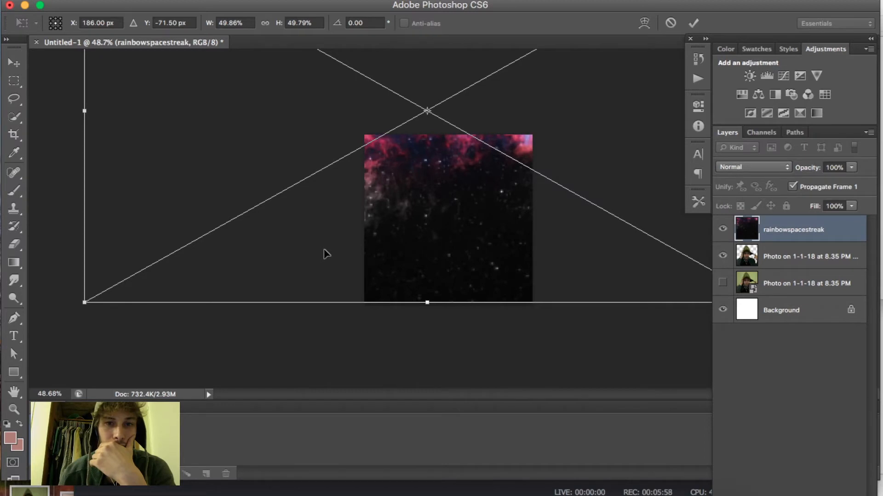
{"action": "left_click_drag", "start_coordinate": [181, 246], "coordinate": [398, 233]}
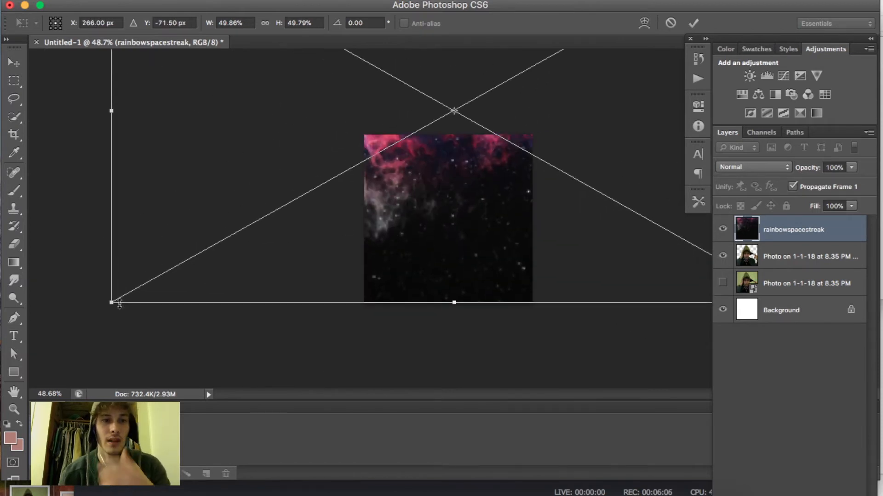
Enlarge the space image to about 65% scale, position its dark starry area over the canvas, and commit the placement
{"action": "left_click_drag", "start_coordinate": [110, 302], "coordinate": [3, 385]}
{"action": "left_click_drag", "start_coordinate": [518, 307], "coordinate": [640, 239]}
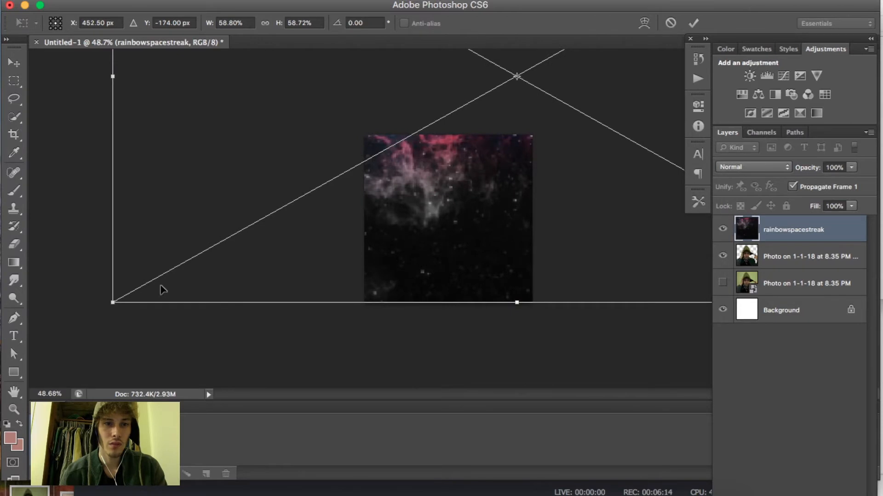
{"action": "left_click_drag", "start_coordinate": [110, 304], "coordinate": [29, 322]}
{"action": "left_click_drag", "start_coordinate": [561, 307], "coordinate": [469, 256]}
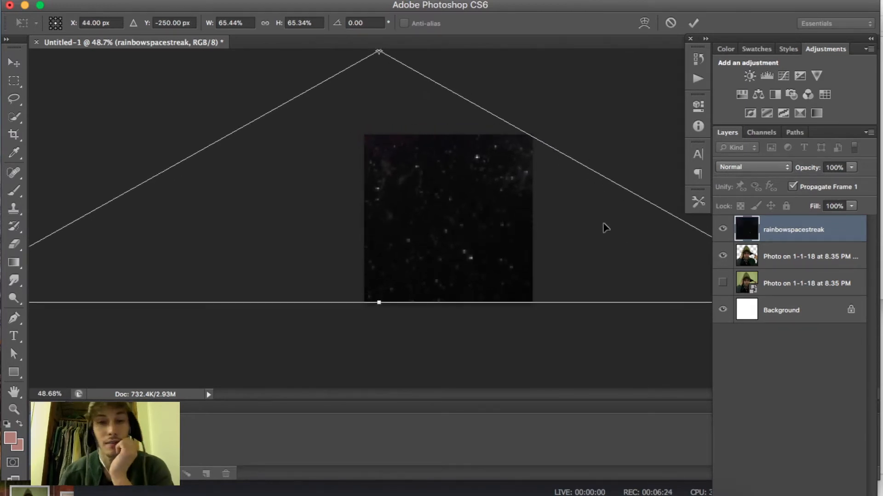
{"action": "key", "text": "Return"}
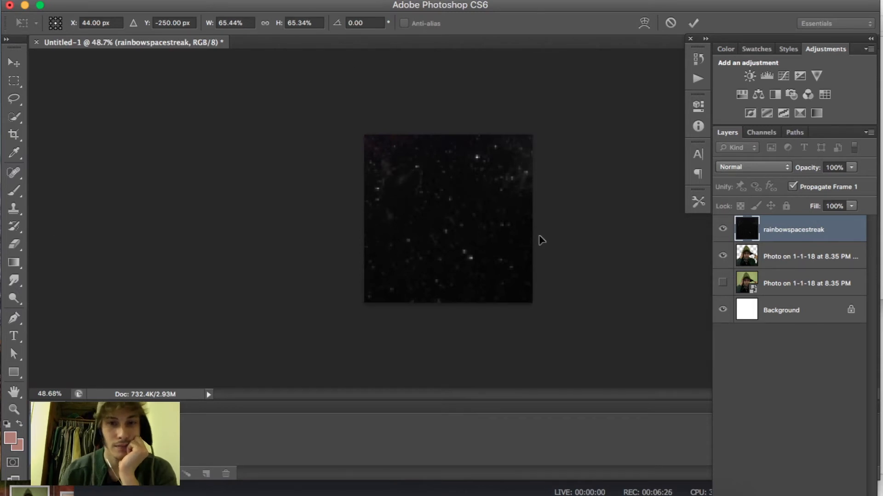
Move the rainbowspacestreak layer beneath the cut-out person layer
{"action": "key", "text": "w"}
{"action": "left_click_drag", "start_coordinate": [800, 229], "coordinate": [798, 260]}
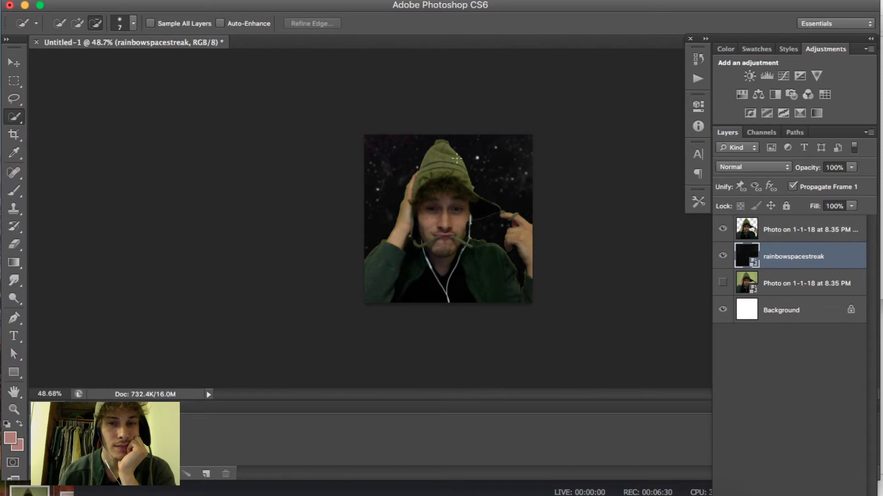
{"action": "right_click", "coordinate": [812, 258]}
{"action": "left_click", "coordinate": [812, 293]}
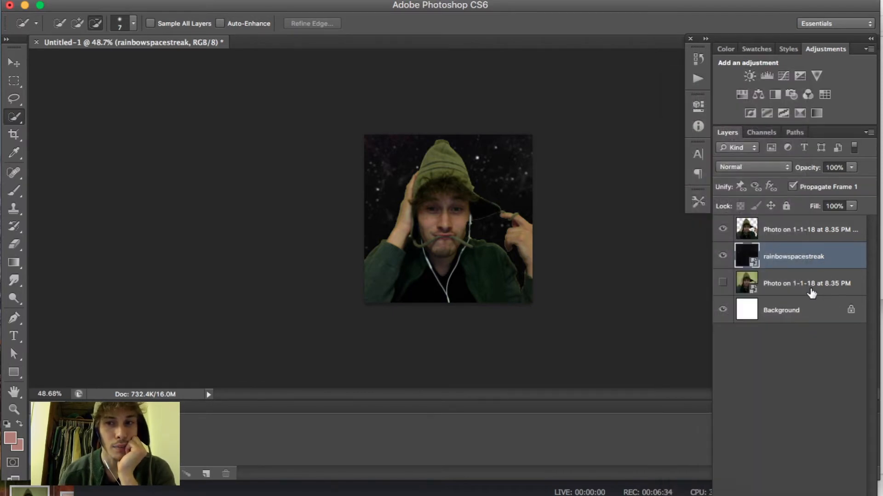
{"action": "left_click", "coordinate": [812, 294]}
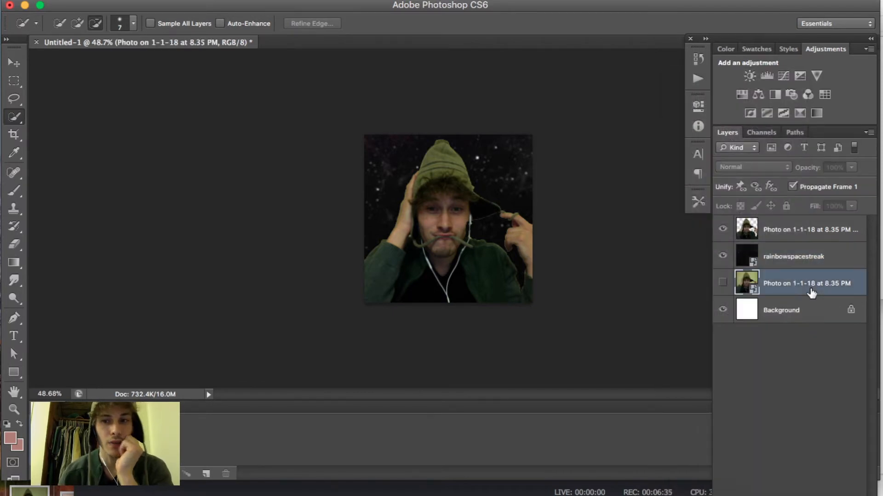
Enable Outer Glow in the blending options of the cut-out person layer and open its settings
{"action": "right_click", "coordinate": [793, 229]}
{"action": "left_click", "coordinate": [760, 82]}
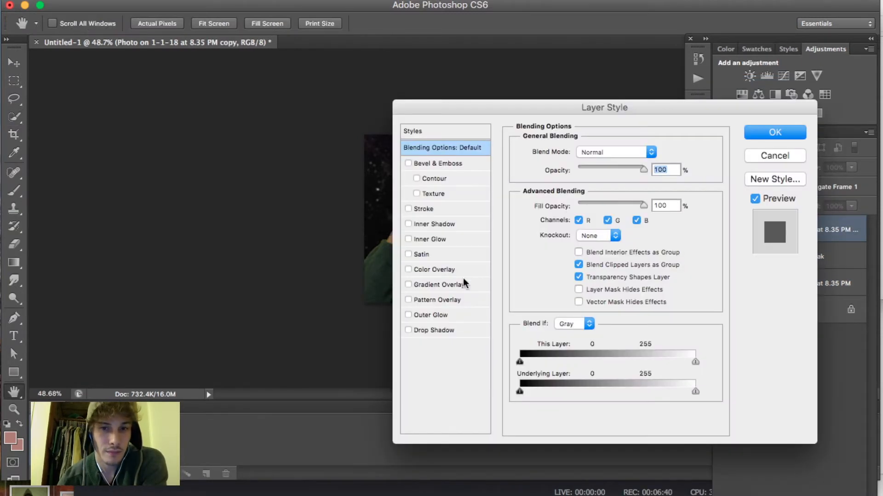
{"action": "left_click", "coordinate": [408, 315]}
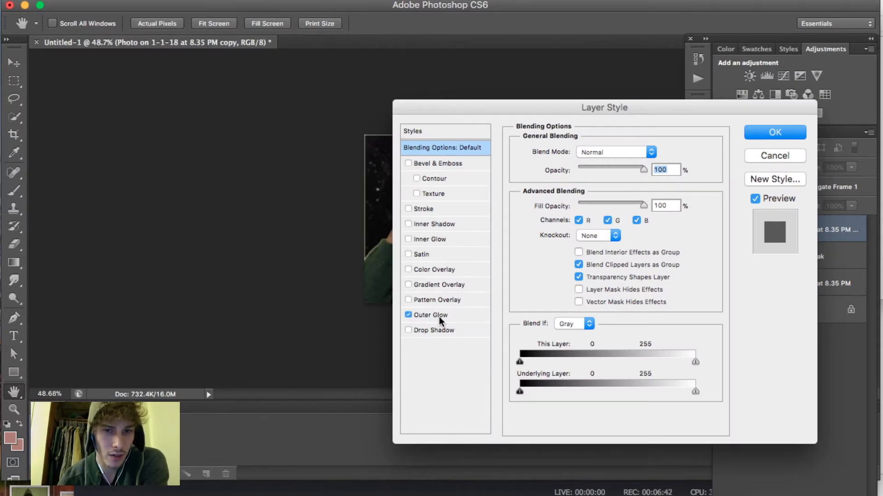
{"action": "left_click", "coordinate": [436, 316]}
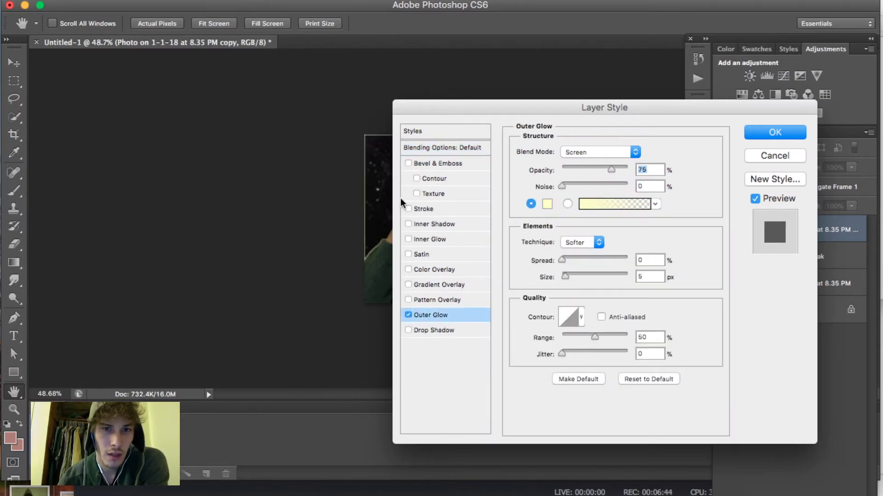
{"action": "left_click", "coordinate": [782, 156]}
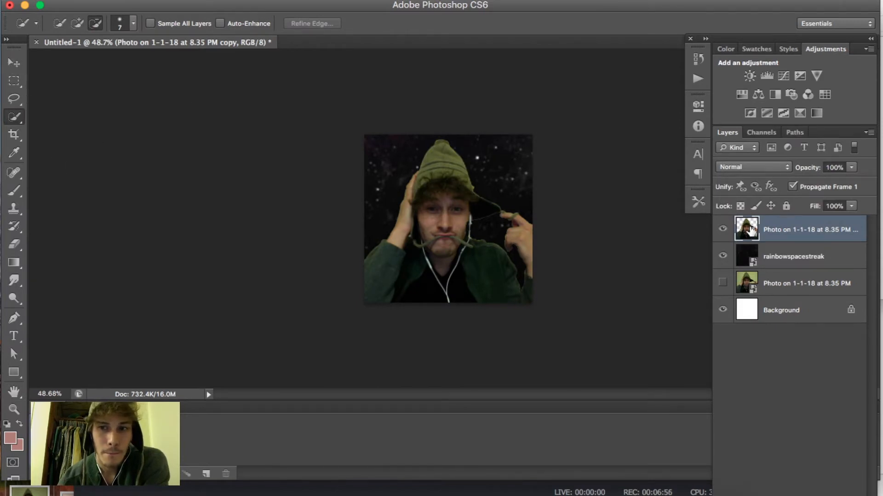
{"action": "right_click", "coordinate": [794, 231]}
{"action": "left_click", "coordinate": [746, 81]}
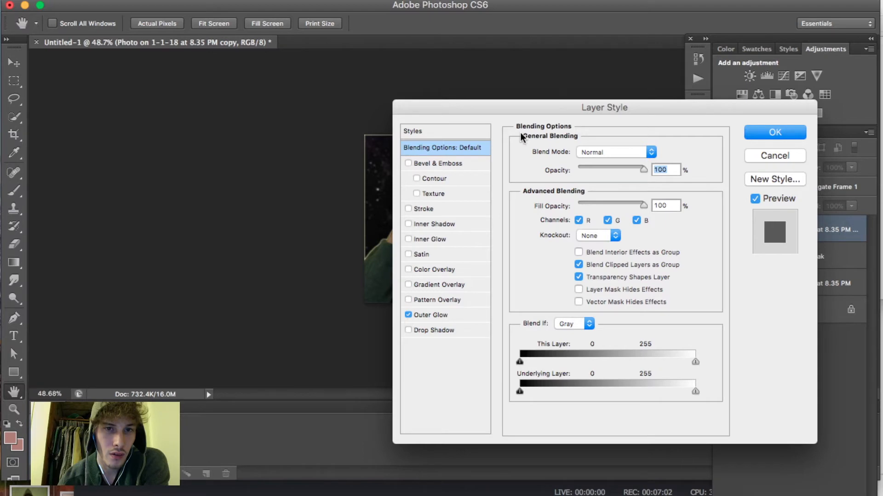
{"action": "left_click_drag", "start_coordinate": [549, 103], "coordinate": [484, 100]}
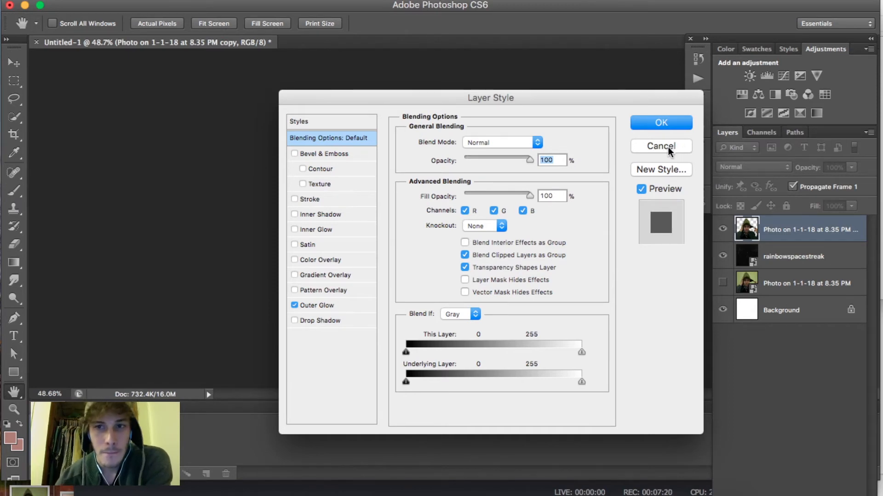
{"action": "left_click", "coordinate": [643, 120]}
Enable Outer Glow in the blending options of the cut-out person layer and apply it
{"action": "right_click", "coordinate": [797, 228]}
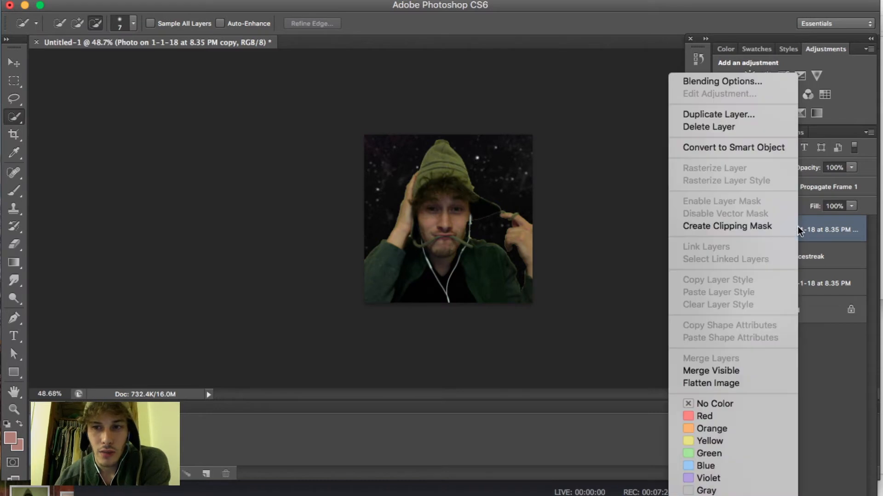
{"action": "left_click", "coordinate": [745, 81]}
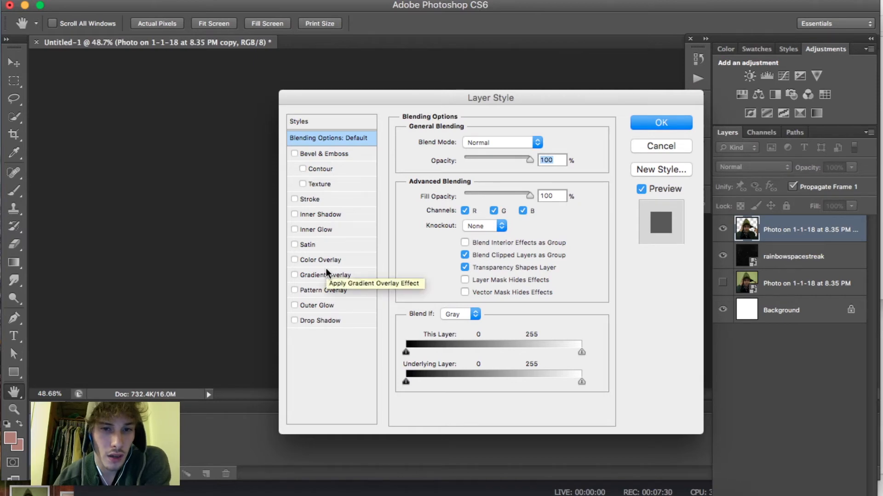
{"action": "left_click", "coordinate": [296, 306]}
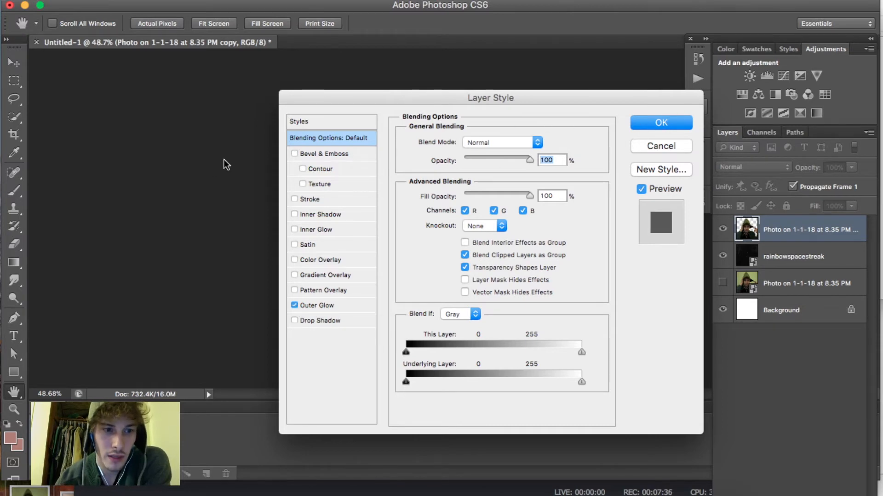
{"action": "key", "text": "Return"}
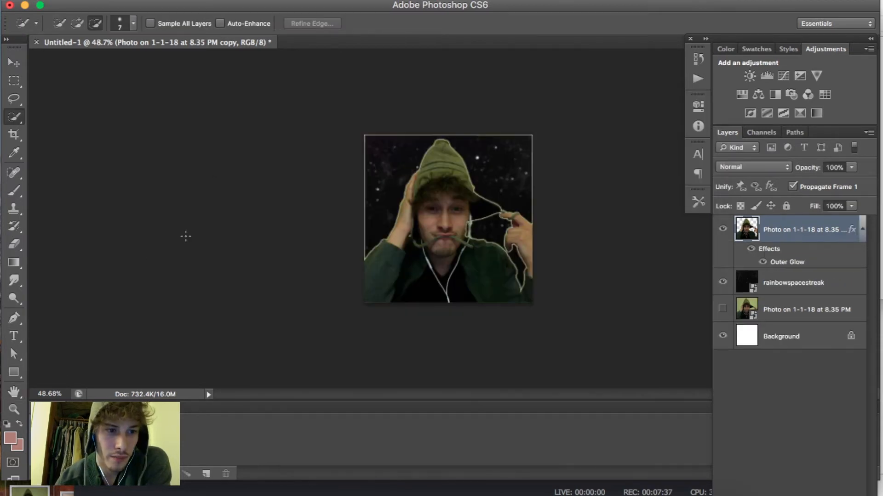
Erase the stray glow line along the left, top and right canvas edges of the person layer with the 12 px Eraser
{"action": "left_click", "coordinate": [18, 242]}
{"action": "left_click", "coordinate": [81, 241]}
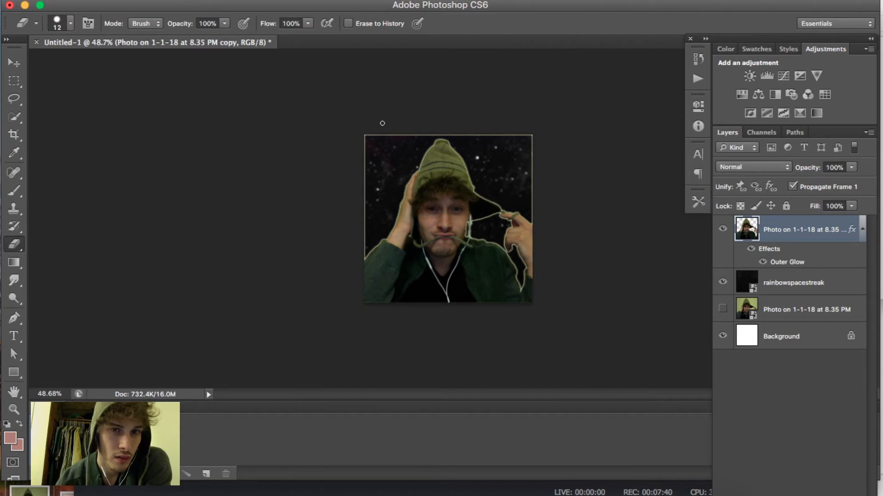
{"action": "mouse_move", "coordinate": [372, 130]}
{"action": "left_mouse_down"}
{"action": "mouse_move", "coordinate": [363, 150]}
{"action": "mouse_move", "coordinate": [367, 134]}
{"action": "mouse_move", "coordinate": [363, 143]}
{"action": "mouse_move", "coordinate": [366, 220]}
{"action": "mouse_move", "coordinate": [366, 193]}
{"action": "mouse_move", "coordinate": [365, 230]}
{"action": "left_mouse_up"}
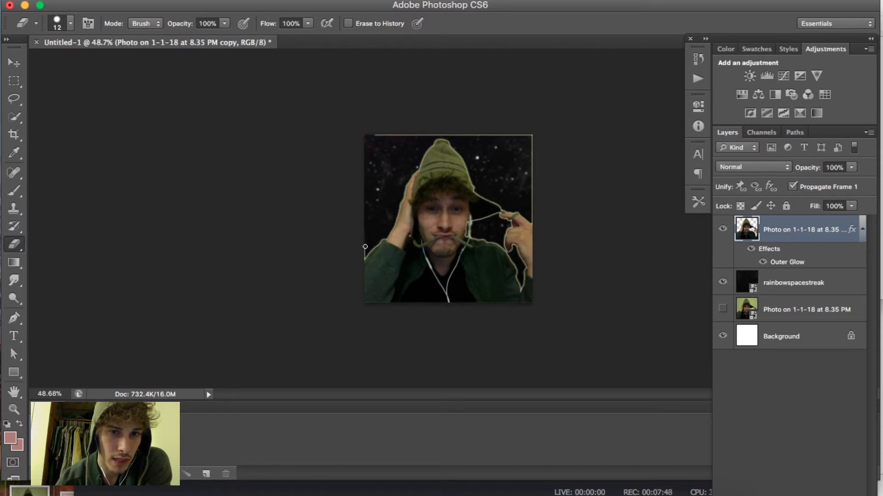
{"action": "left_click_drag", "start_coordinate": [364, 255], "coordinate": [361, 259]}
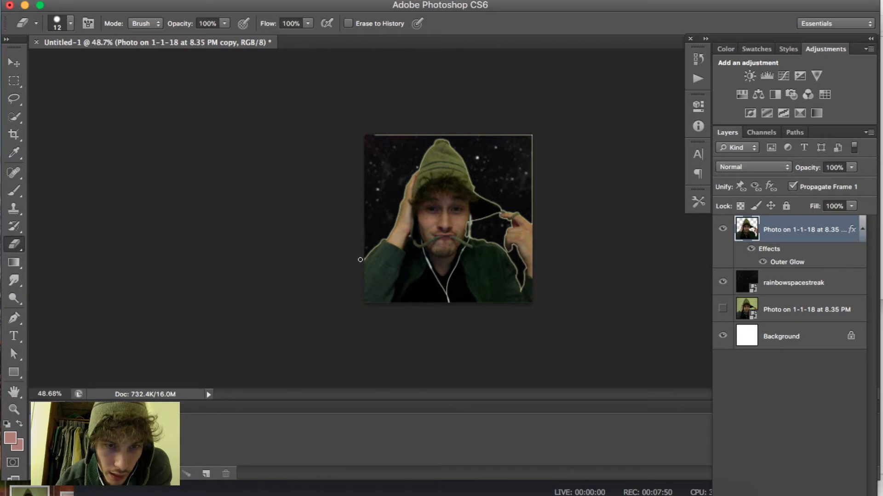
{"action": "left_click_drag", "start_coordinate": [367, 140], "coordinate": [388, 134]}
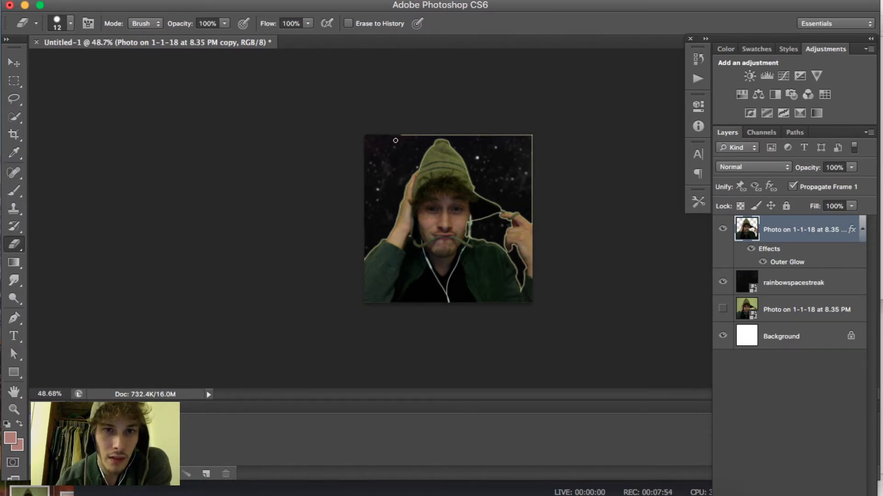
{"action": "left_click_drag", "start_coordinate": [405, 134], "coordinate": [490, 137]}
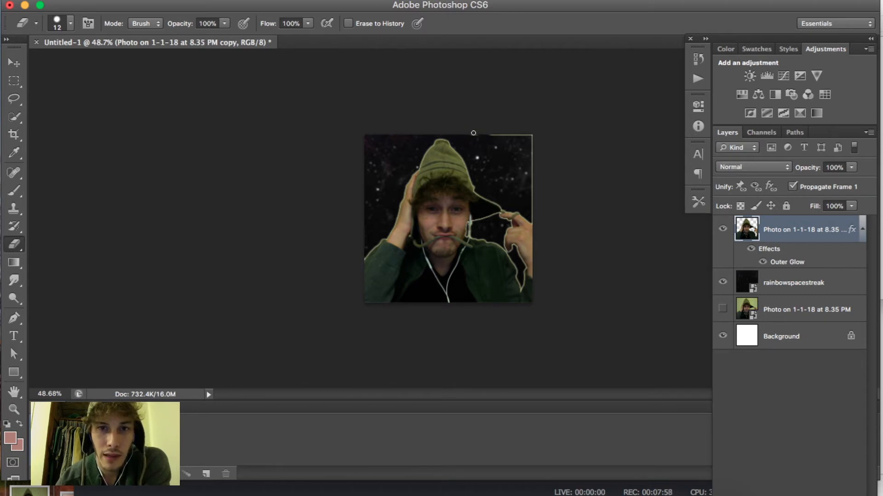
{"action": "mouse_move", "coordinate": [493, 135]}
{"action": "left_mouse_down"}
{"action": "mouse_move", "coordinate": [529, 134]}
{"action": "mouse_move", "coordinate": [533, 144]}
{"action": "mouse_move", "coordinate": [534, 134]}
{"action": "mouse_move", "coordinate": [532, 179]}
{"action": "mouse_move", "coordinate": [531, 153]}
{"action": "left_mouse_up"}
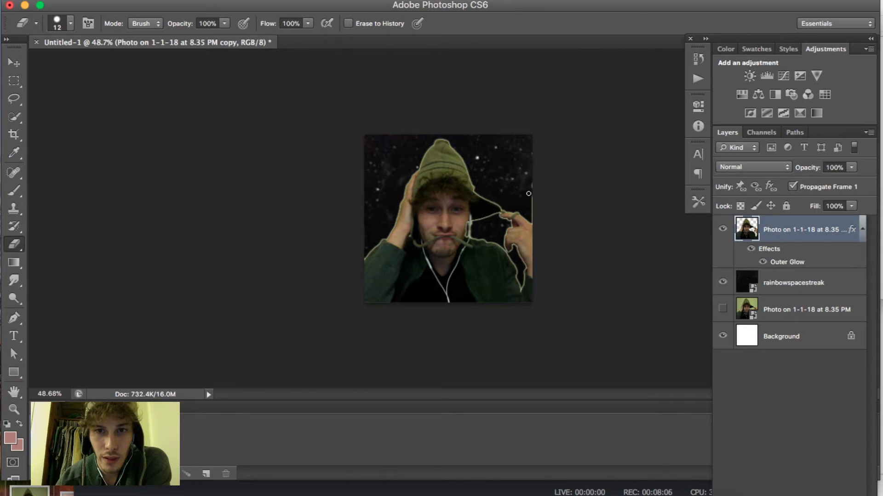
{"action": "left_click_drag", "start_coordinate": [532, 177], "coordinate": [531, 199]}
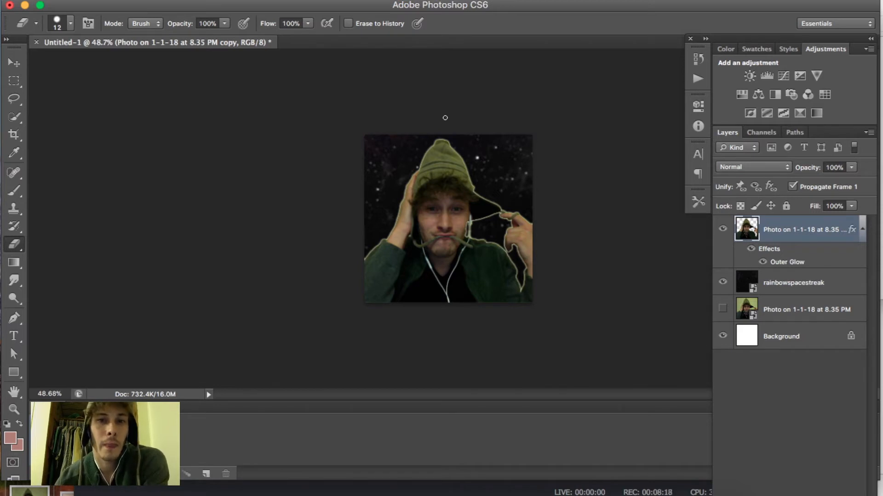
Set the person layer's outer glow to 100% opacity and 65% spread, and apply it
{"action": "right_click", "coordinate": [799, 232]}
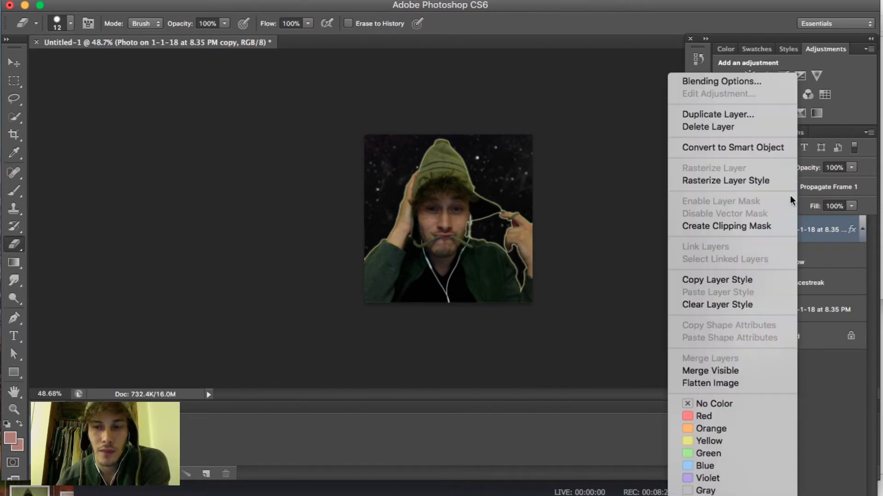
{"action": "left_click", "coordinate": [749, 84]}
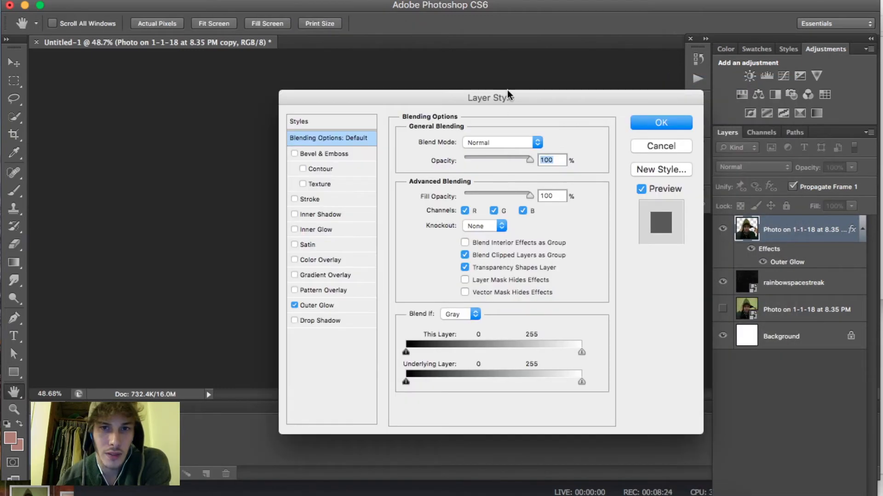
{"action": "left_click_drag", "start_coordinate": [507, 90], "coordinate": [771, 147]}
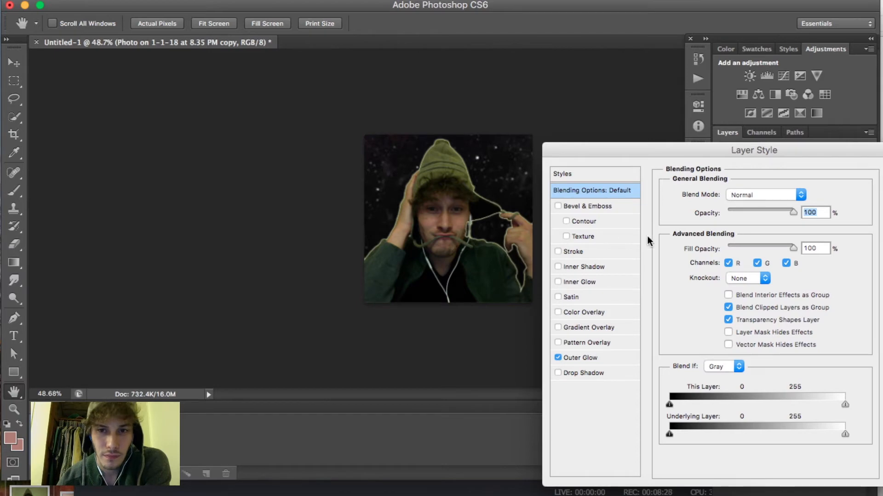
{"action": "left_click", "coordinate": [584, 357]}
{"action": "left_click", "coordinate": [593, 191]}
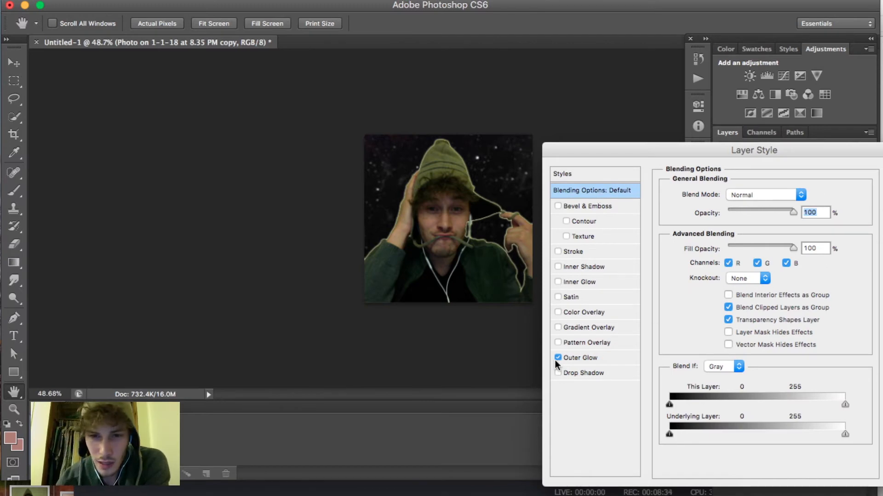
{"action": "left_click", "coordinate": [588, 358]}
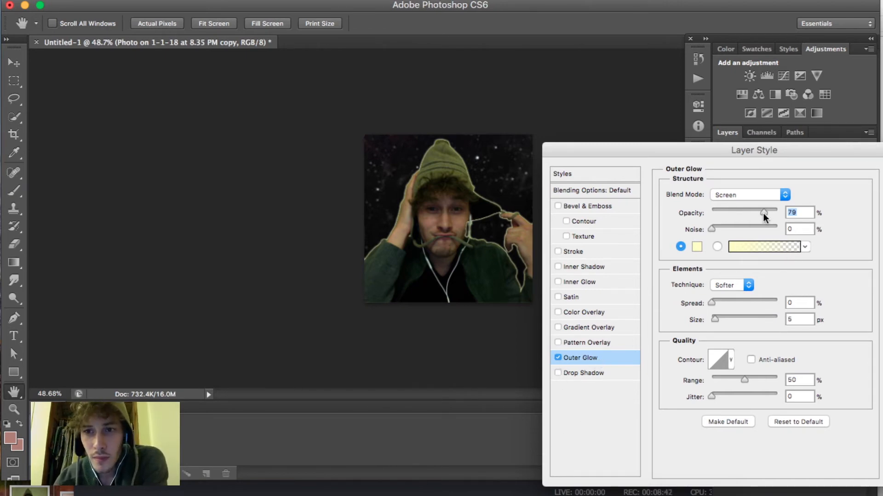
{"action": "left_click_drag", "start_coordinate": [711, 303], "coordinate": [821, 310]}
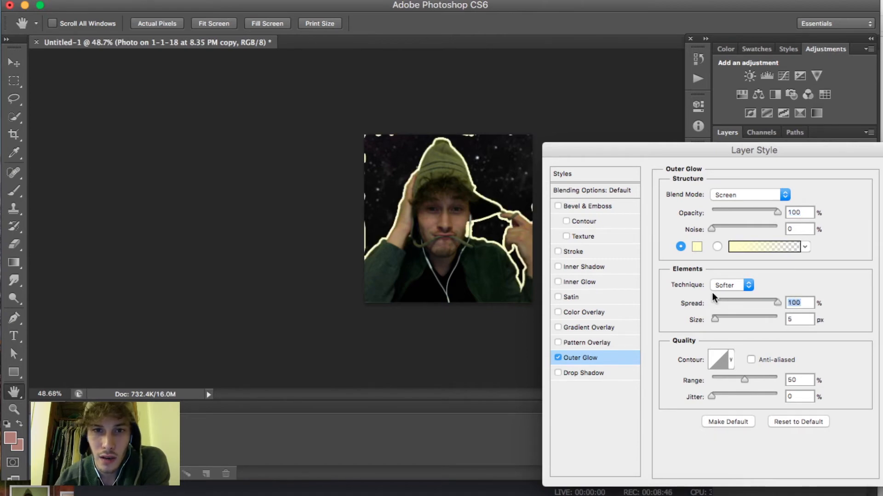
{"action": "left_click", "coordinate": [738, 301]}
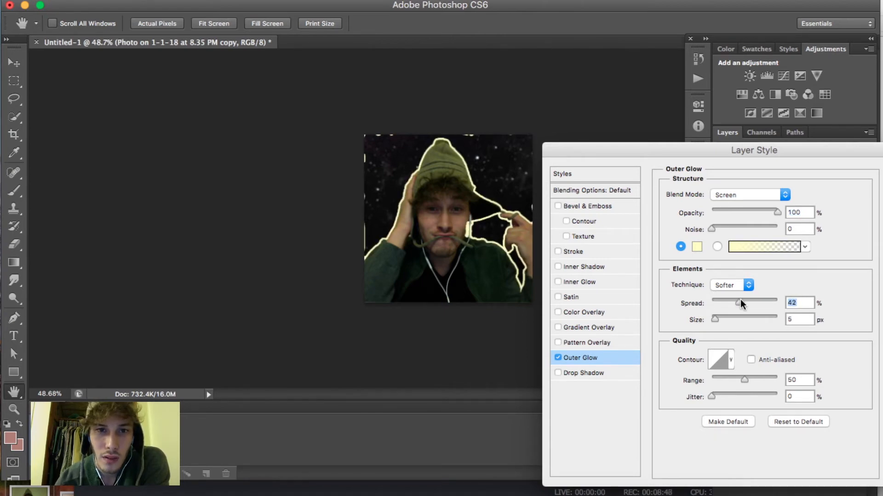
{"action": "left_click", "coordinate": [753, 302]}
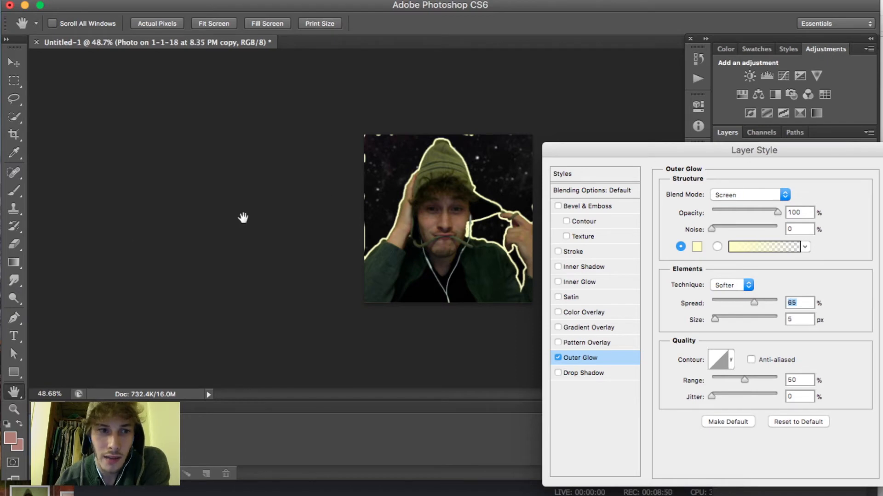
{"action": "left_click", "coordinate": [12, 245]}
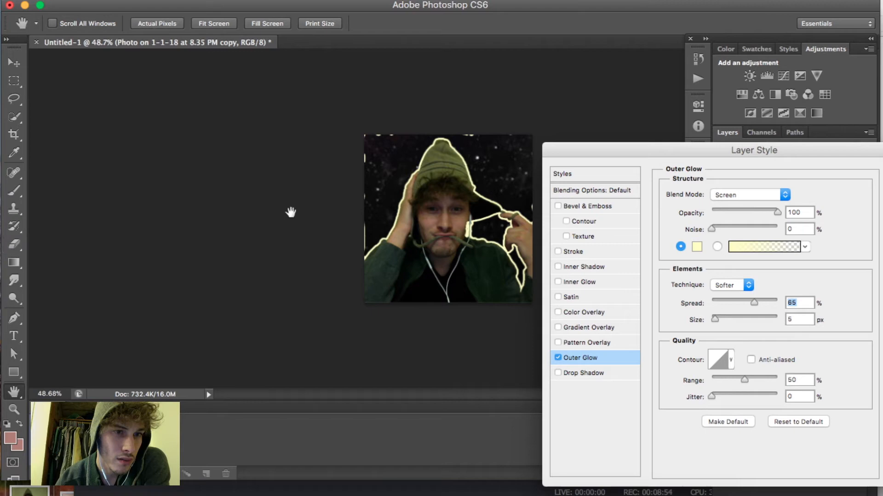
{"action": "left_click_drag", "start_coordinate": [809, 152], "coordinate": [637, 182]}
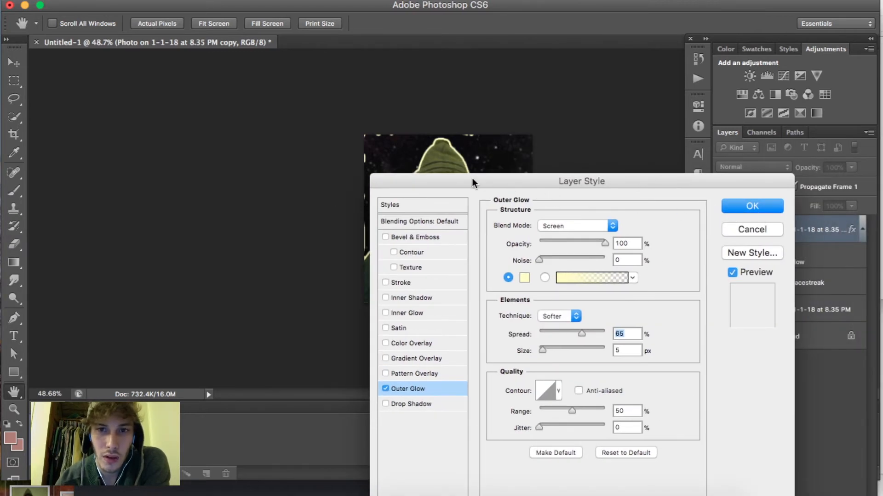
{"action": "left_click_drag", "start_coordinate": [534, 178], "coordinate": [578, 177]}
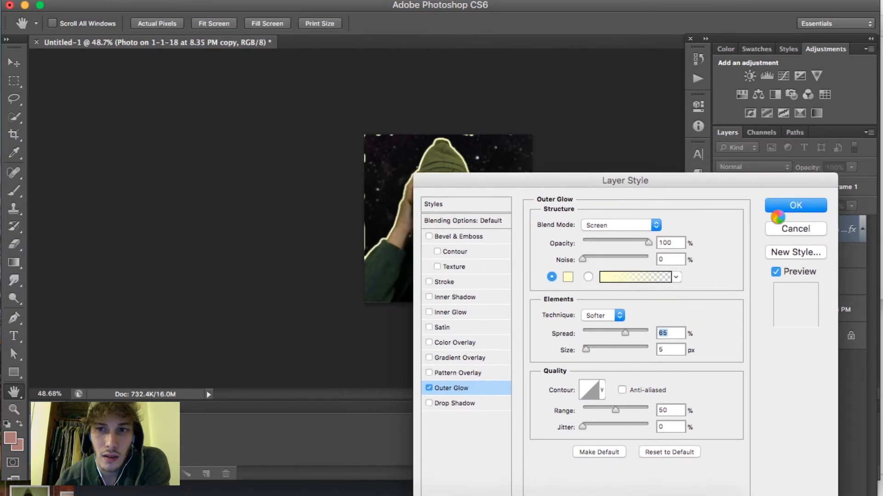
{"action": "left_click", "coordinate": [790, 203]}
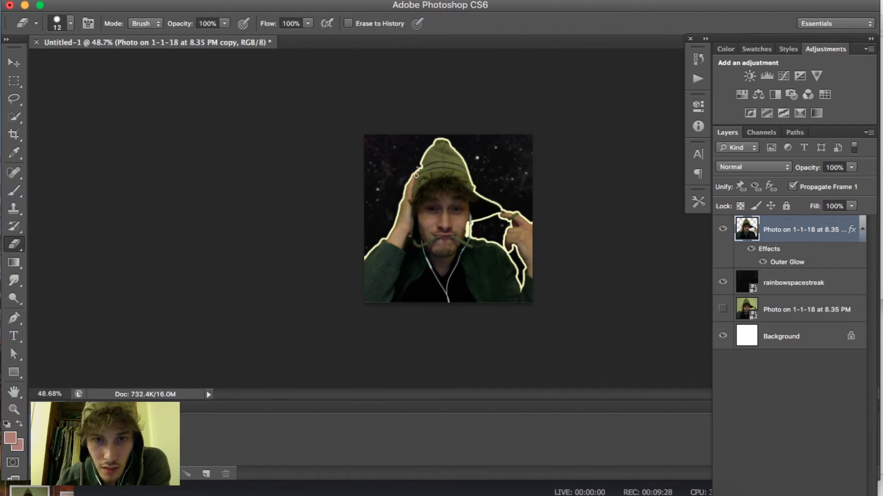
Undo the last eraser stroke on the cut-out person layer
{"action": "scroll", "coordinate": [416, 176], "scroll_direction": "up", "scroll_amount": 3}
{"action": "left_click", "coordinate": [135, 1]}
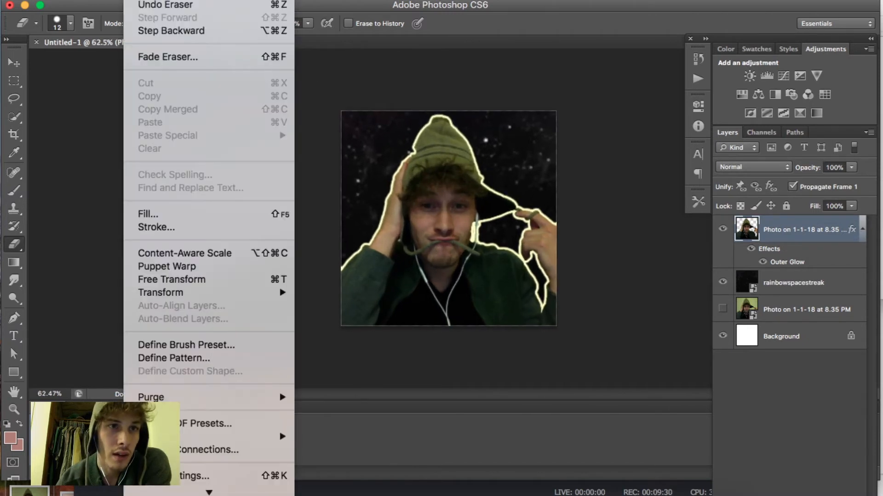
{"action": "left_click", "coordinate": [152, 5]}
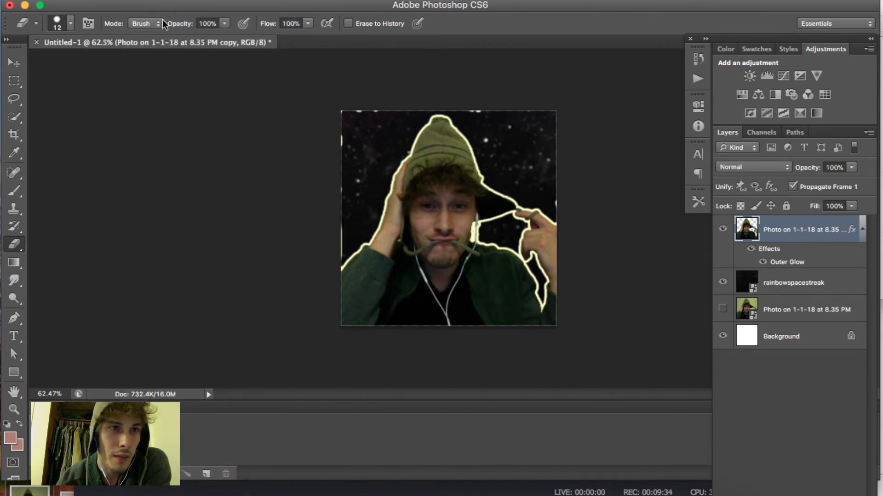
Enlarge the Eraser to 40 px and erase the leftover glow spots along the canvas edges
{"action": "left_click", "coordinate": [69, 23]}
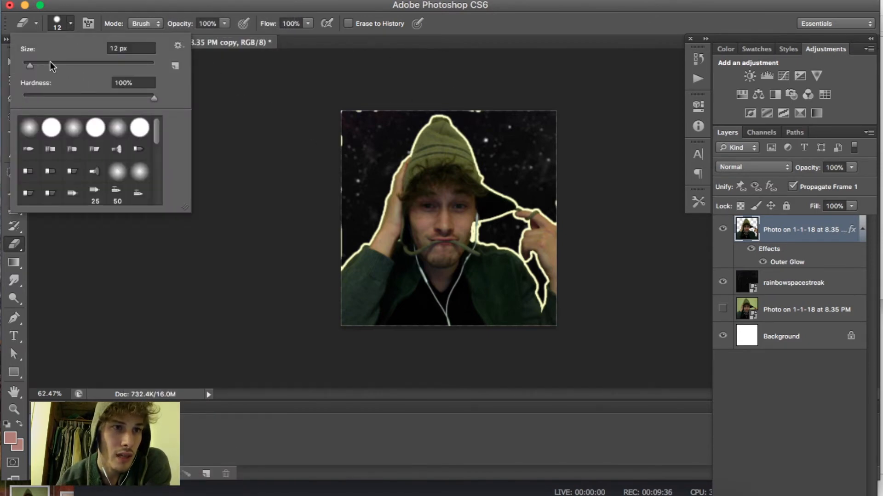
{"action": "left_click_drag", "start_coordinate": [53, 64], "coordinate": [48, 66]}
{"action": "left_click", "coordinate": [361, 121]}
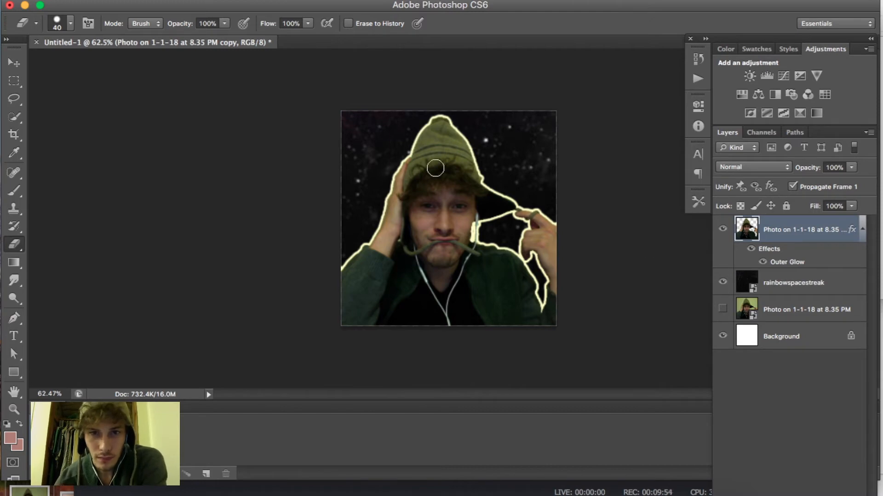
Reduce the spread of the person layer's outer glow to 21%
{"action": "left_click", "coordinate": [14, 63]}
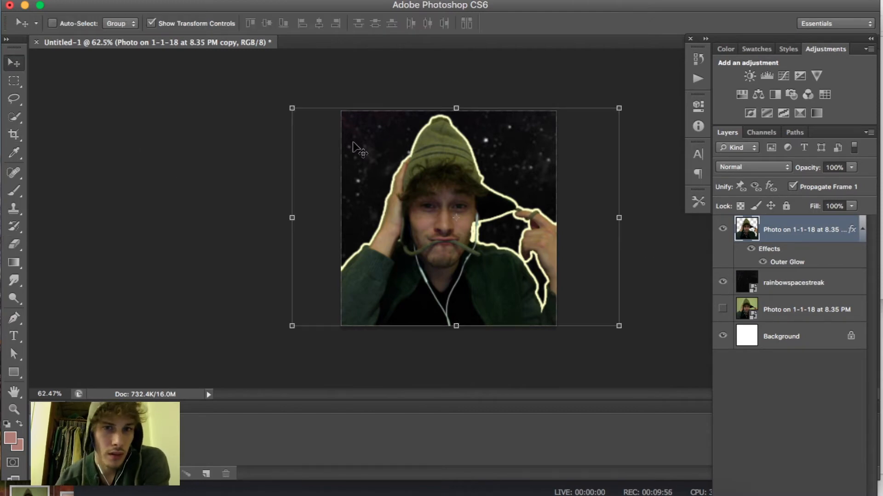
{"action": "right_click", "coordinate": [774, 224]}
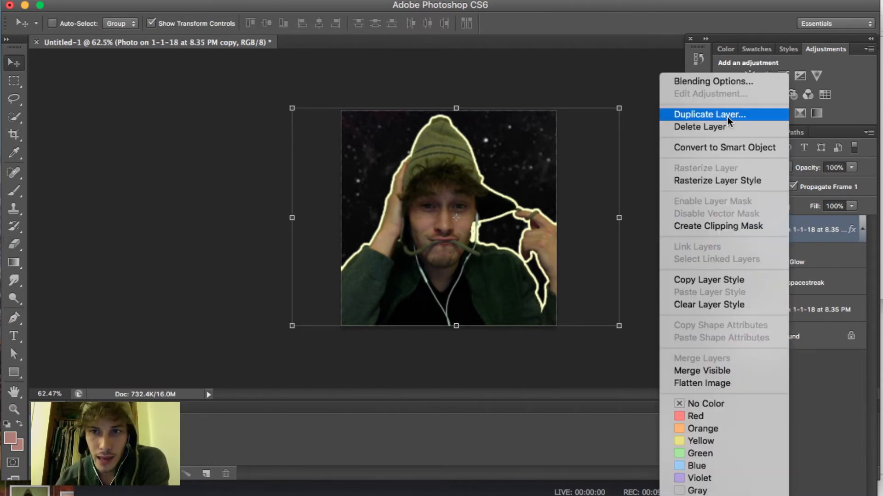
{"action": "left_click", "coordinate": [734, 82]}
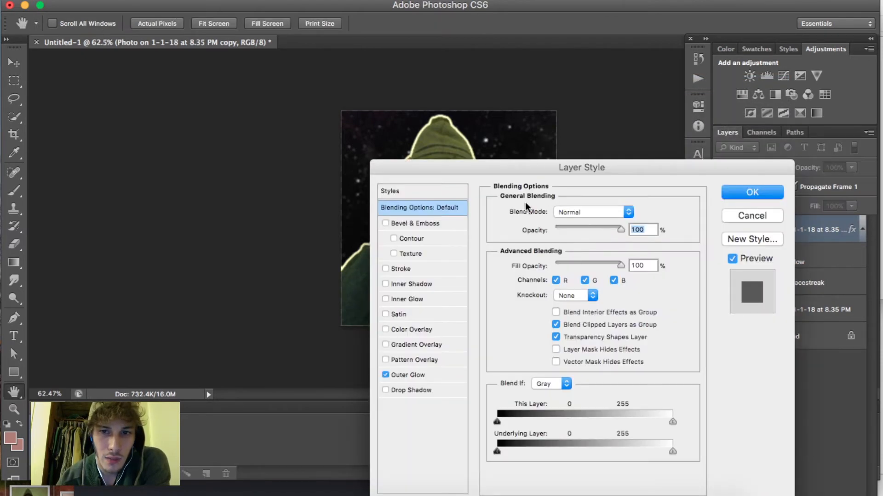
{"action": "left_click", "coordinate": [420, 374]}
{"action": "left_click_drag", "start_coordinate": [515, 167], "coordinate": [589, 153]}
{"action": "mouse_move", "coordinate": [616, 322]}
{"action": "left_mouse_down"}
{"action": "mouse_move", "coordinate": [603, 318]}
{"action": "mouse_move", "coordinate": [614, 321]}
{"action": "left_mouse_up"}
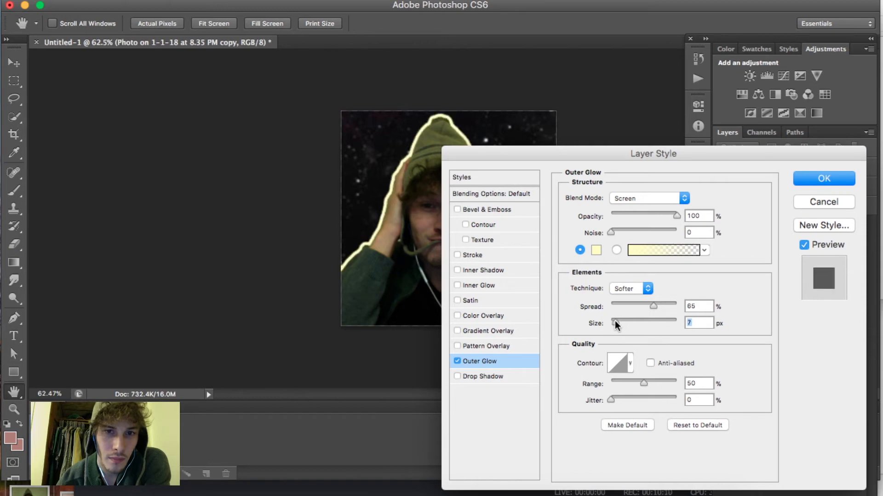
{"action": "mouse_move", "coordinate": [608, 155]}
{"action": "left_mouse_down"}
{"action": "mouse_move", "coordinate": [559, 349]}
{"action": "mouse_move", "coordinate": [561, 323]}
{"action": "mouse_move", "coordinate": [635, 179]}
{"action": "mouse_move", "coordinate": [620, 165]}
{"action": "left_mouse_up"}
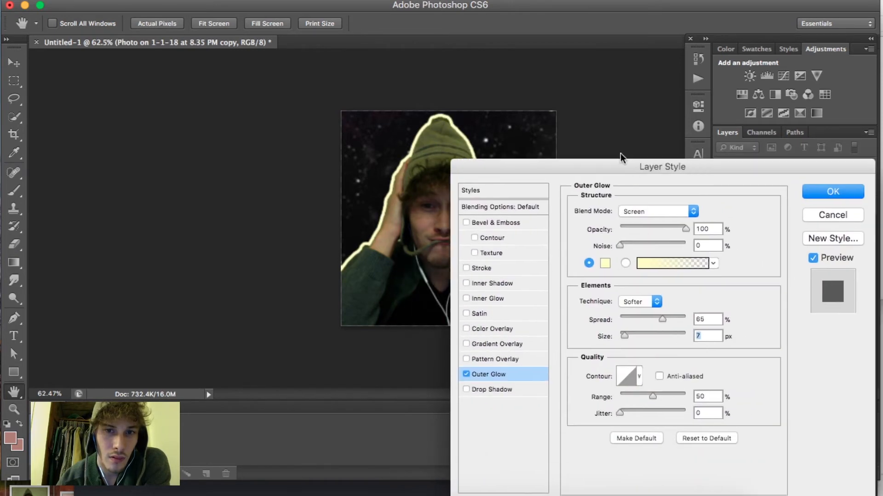
{"action": "left_click_drag", "start_coordinate": [662, 319], "coordinate": [627, 320]}
{"action": "left_click", "coordinate": [636, 319]}
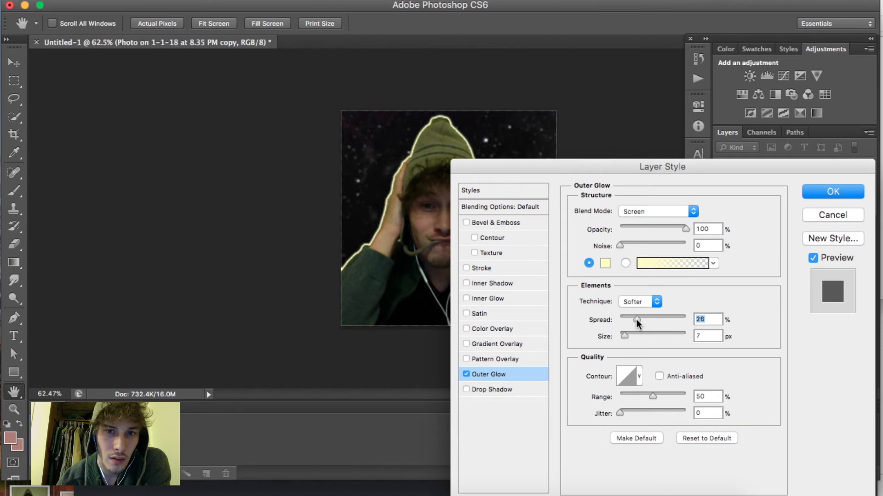
{"action": "left_click", "coordinate": [628, 318]}
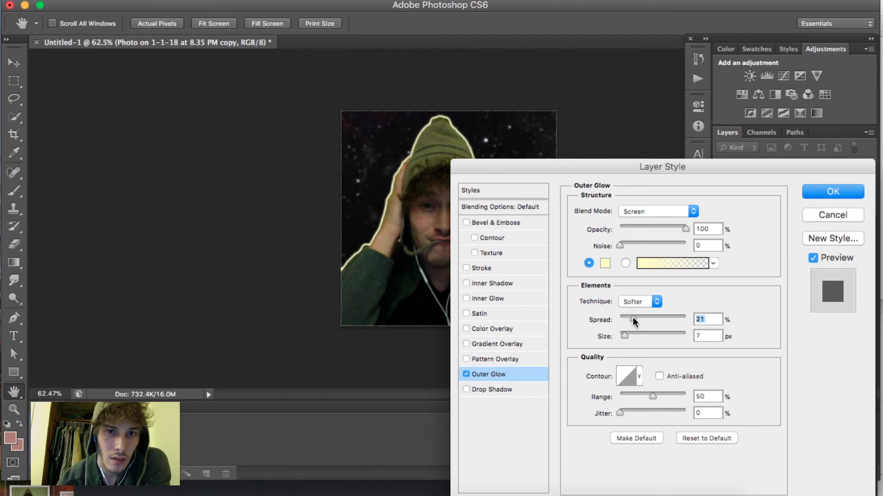
{"action": "left_click_drag", "start_coordinate": [639, 164], "coordinate": [602, 153]}
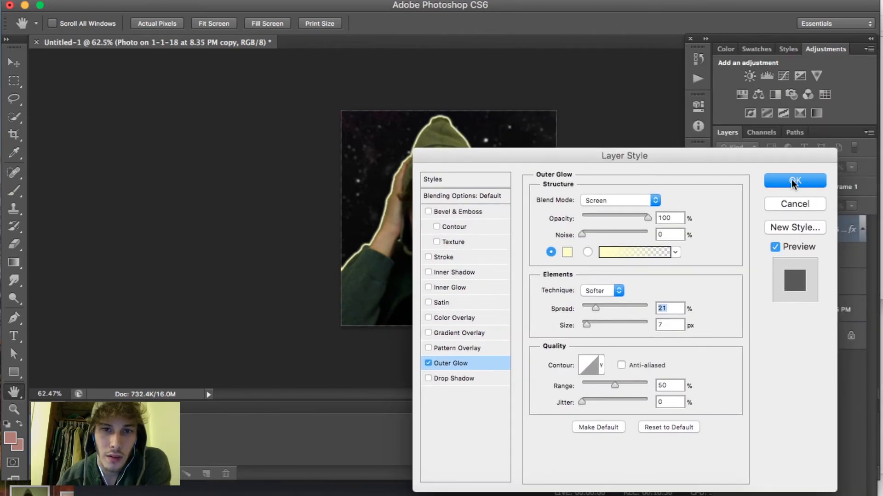
Try a yellow-green (dbee80) drop shadow on the person layer with 54% spread, 100% opacity and 0 px size, and switch it off
{"action": "left_click", "coordinate": [450, 382]}
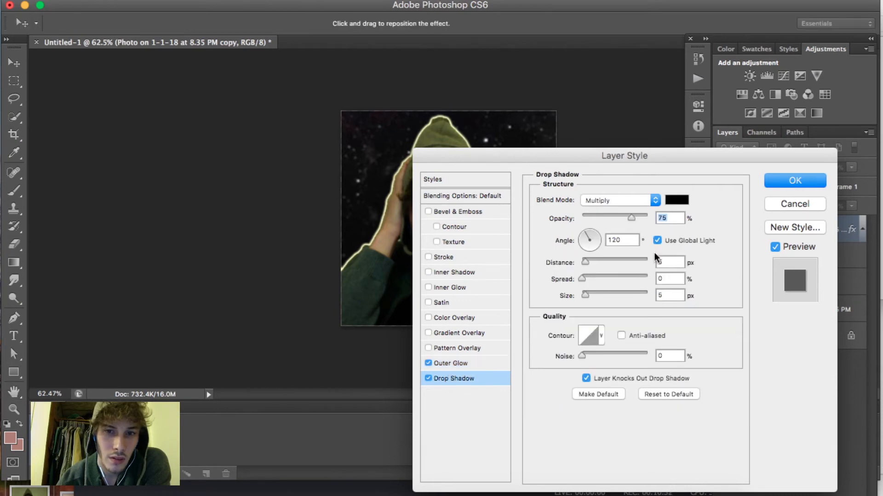
{"action": "left_click", "coordinate": [680, 199]}
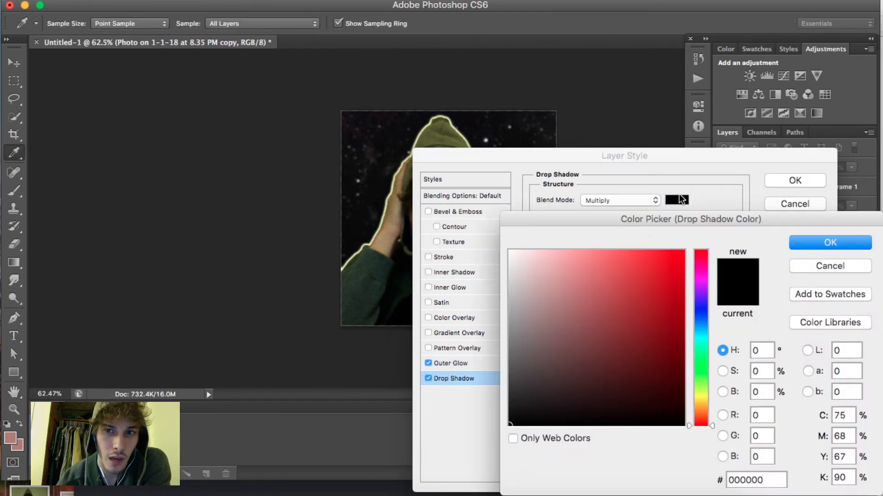
{"action": "left_click", "coordinate": [705, 391]}
{"action": "left_click", "coordinate": [590, 262]}
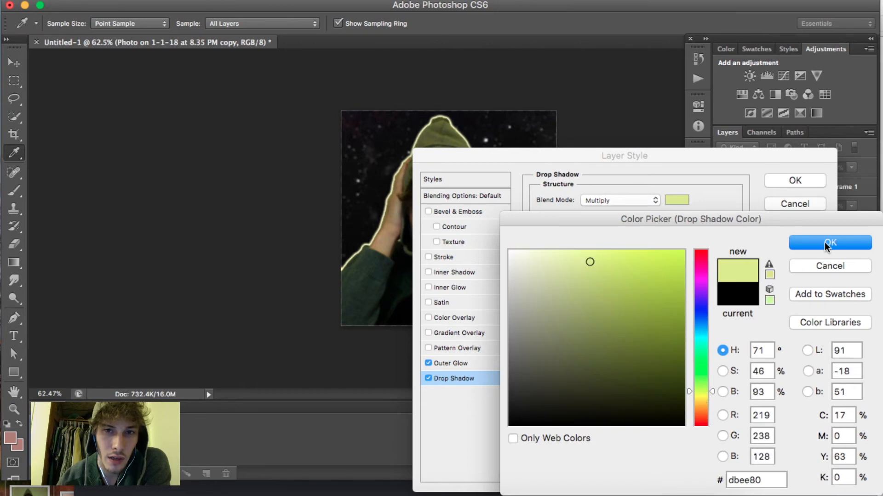
{"action": "left_click", "coordinate": [826, 243]}
{"action": "left_click_drag", "start_coordinate": [583, 293], "coordinate": [618, 279]}
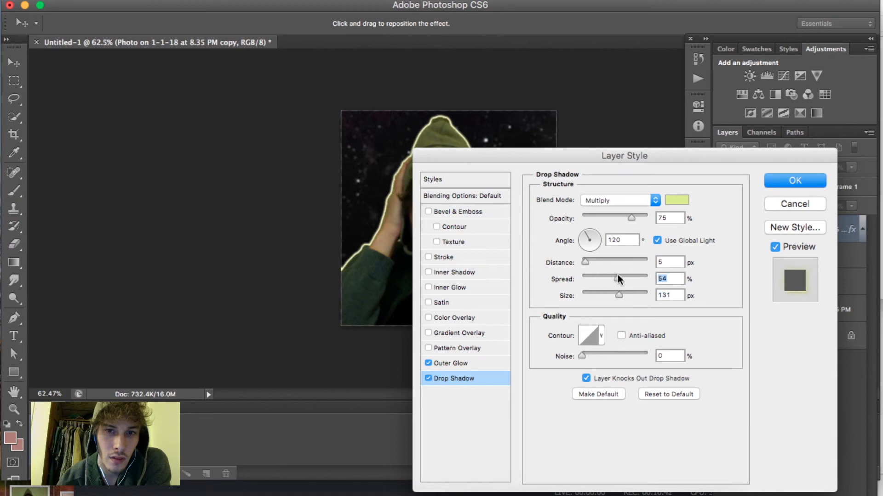
{"action": "left_click_drag", "start_coordinate": [631, 218], "coordinate": [649, 218]}
{"action": "left_click_drag", "start_coordinate": [619, 294], "coordinate": [569, 295]}
{"action": "left_click", "coordinate": [428, 378]}
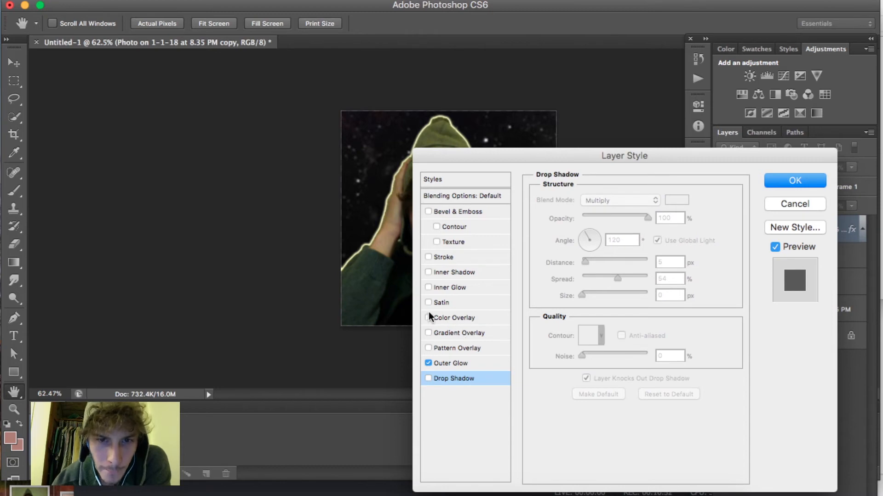
Add a gradient overlay to the person layer with Overlay blend mode and Diamond style
{"action": "left_click", "coordinate": [428, 332]}
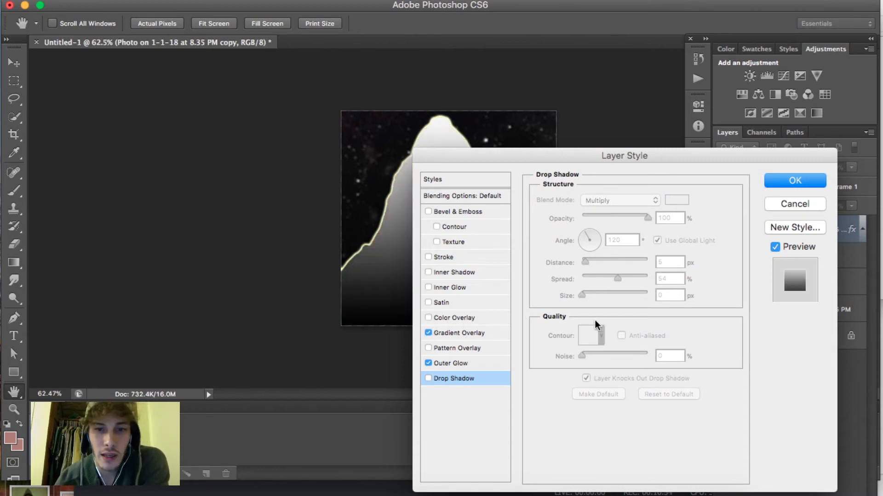
{"action": "left_click", "coordinate": [471, 332]}
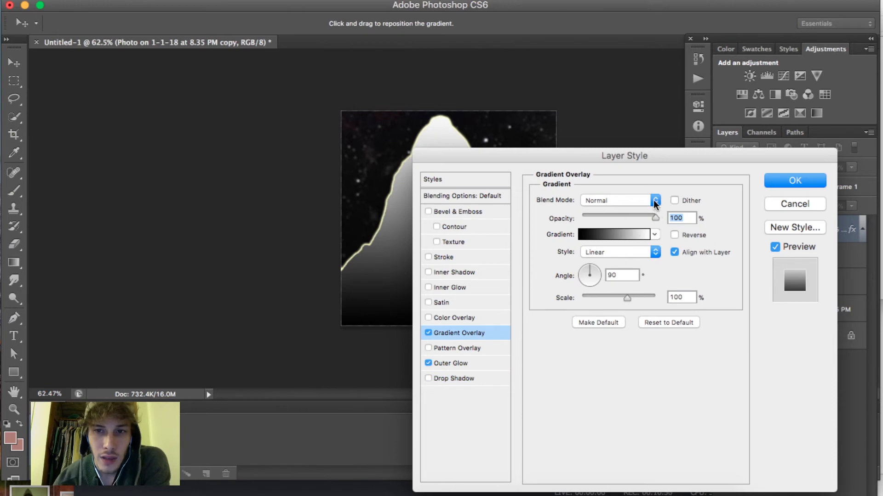
{"action": "mouse_move", "coordinate": [646, 219]}
{"action": "left_mouse_down"}
{"action": "mouse_move", "coordinate": [639, 215]}
{"action": "mouse_move", "coordinate": [660, 214]}
{"action": "left_mouse_up"}
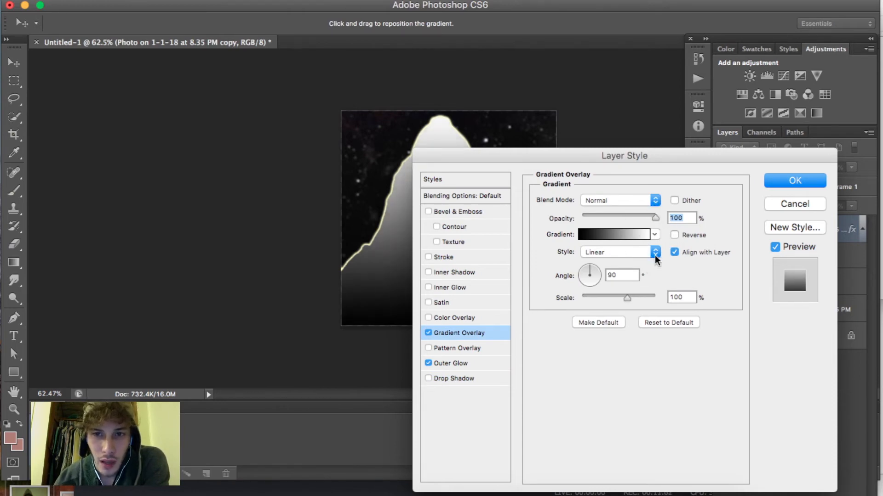
{"action": "left_click", "coordinate": [653, 198]}
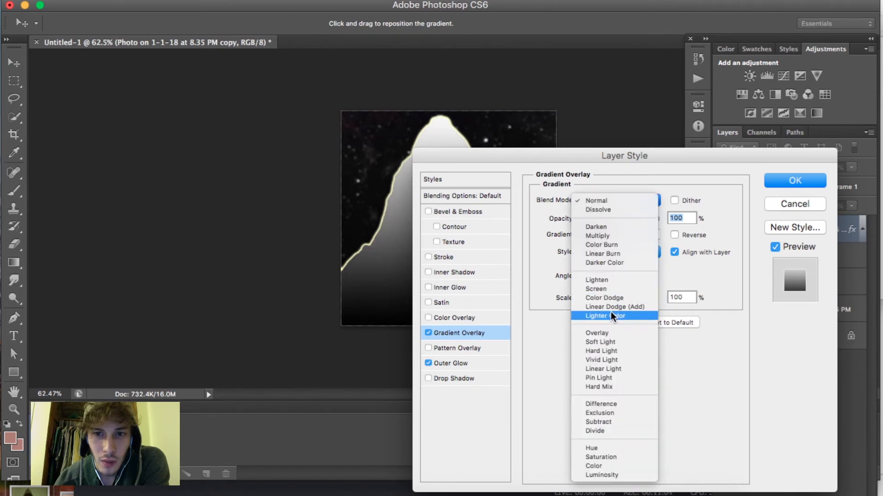
{"action": "left_click", "coordinate": [603, 332]}
{"action": "left_click", "coordinate": [653, 253]}
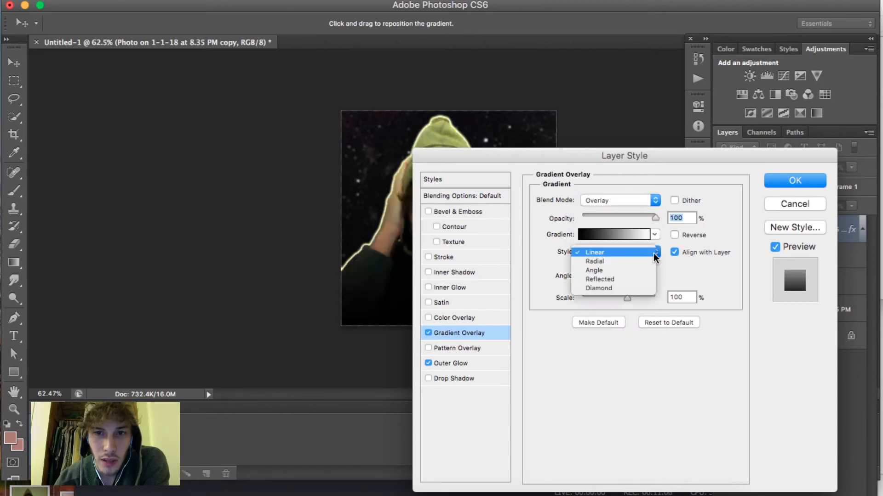
{"action": "left_click", "coordinate": [614, 288]}
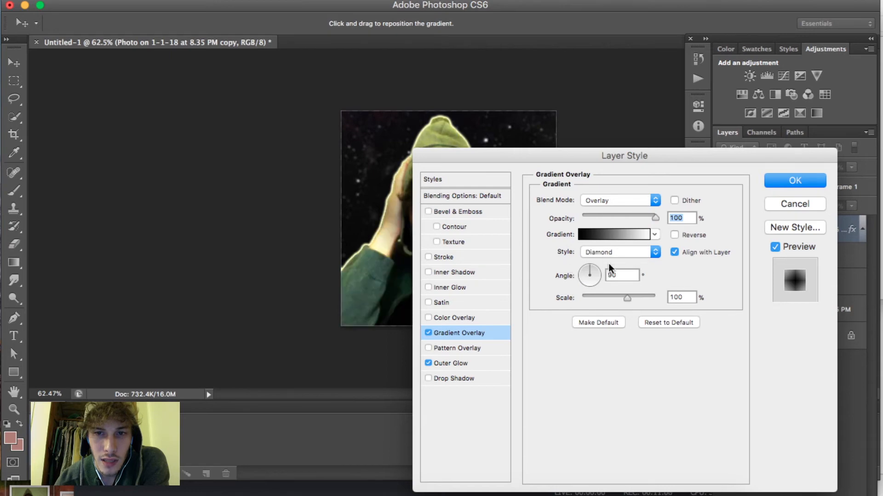
Set the gradient overlay's scale to 10% and its opacity to 91%
{"action": "left_click", "coordinate": [612, 296]}
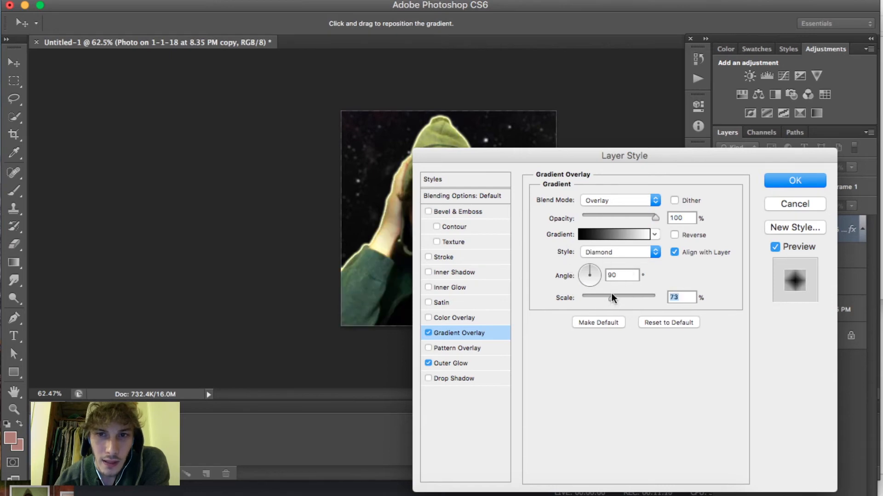
{"action": "left_click_drag", "start_coordinate": [634, 155], "coordinate": [586, 259]}
{"action": "left_click_drag", "start_coordinate": [544, 405], "coordinate": [524, 407]}
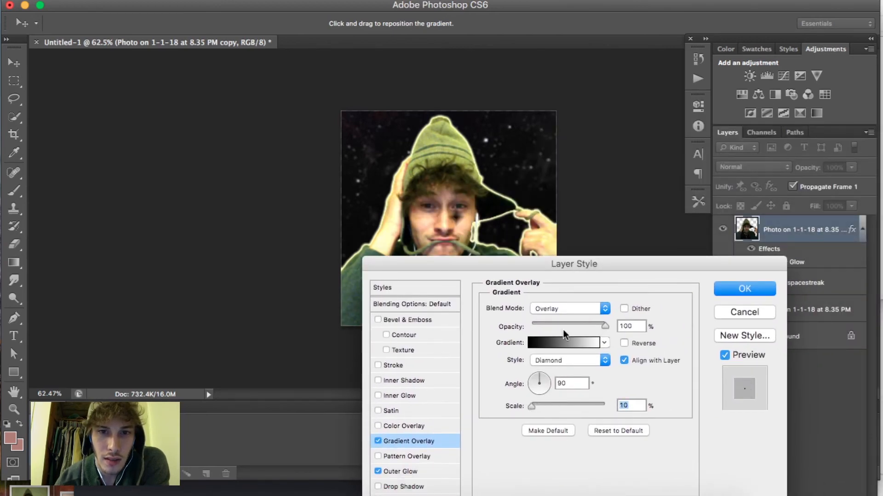
{"action": "left_click", "coordinate": [574, 325]}
{"action": "left_click_drag", "start_coordinate": [575, 324], "coordinate": [598, 322]}
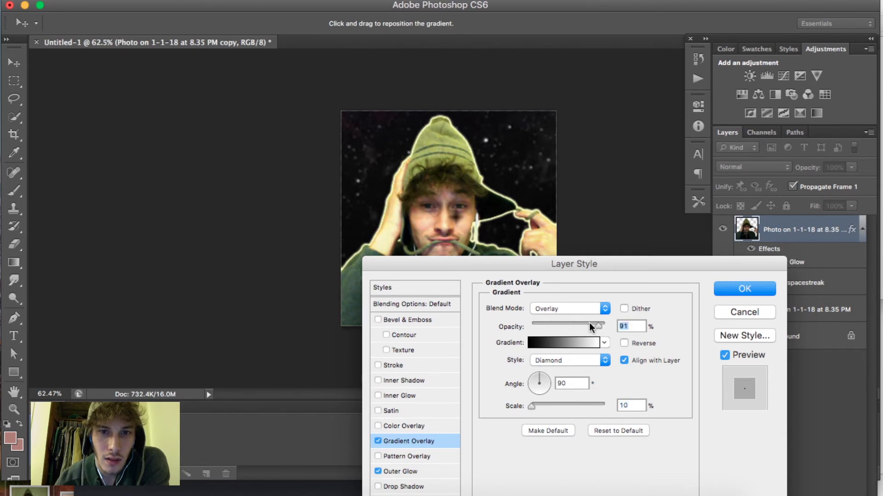
{"action": "left_click_drag", "start_coordinate": [567, 258], "coordinate": [534, 254]}
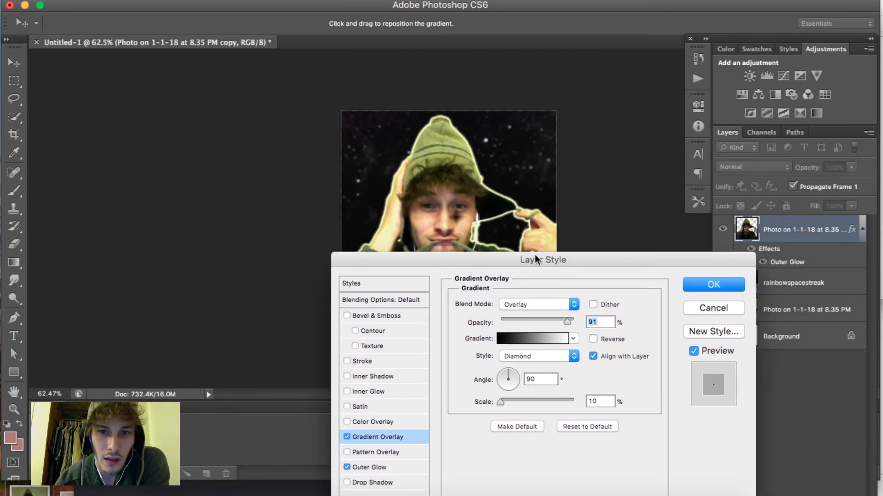
Try the Reflected and Angle styles for the gradient overlay and return it to Diamond
{"action": "left_click", "coordinate": [561, 353]}
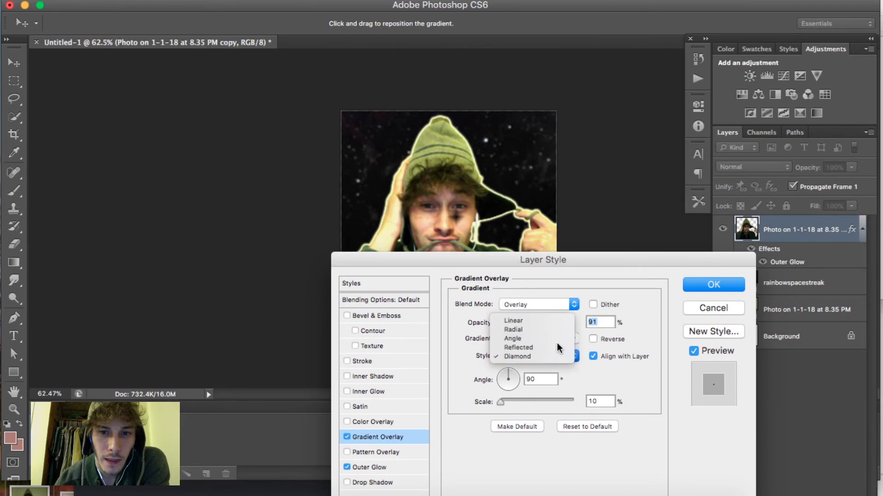
{"action": "left_click", "coordinate": [556, 343]}
{"action": "left_click", "coordinate": [570, 357]}
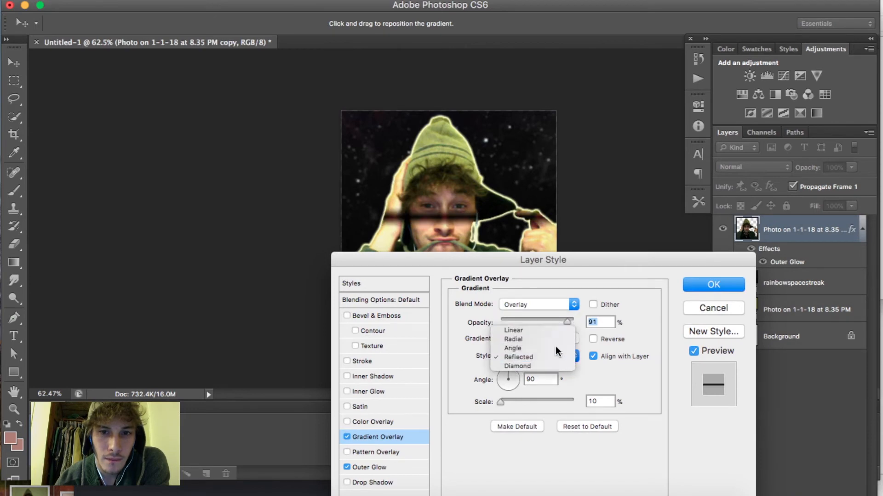
{"action": "left_click", "coordinate": [556, 346]}
{"action": "left_click", "coordinate": [569, 353]}
{"action": "left_click", "coordinate": [552, 370]}
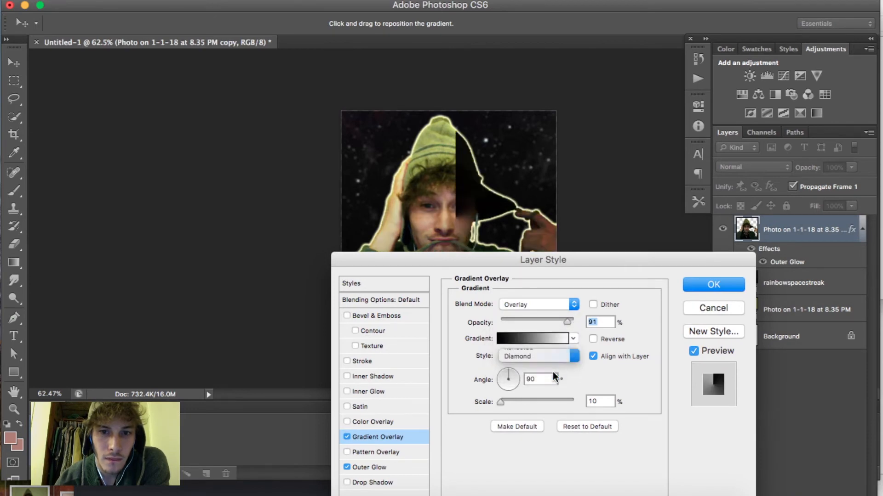
Try the Foreground to Transparent preset for the gradient overlay and replace it with the solid pink foreground-to-background gradient
{"action": "left_click", "coordinate": [558, 339]}
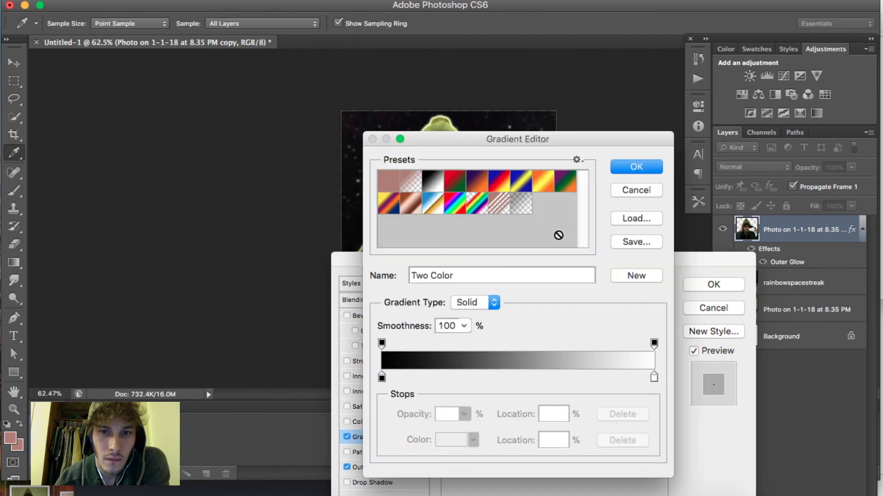
{"action": "left_click", "coordinate": [419, 182]}
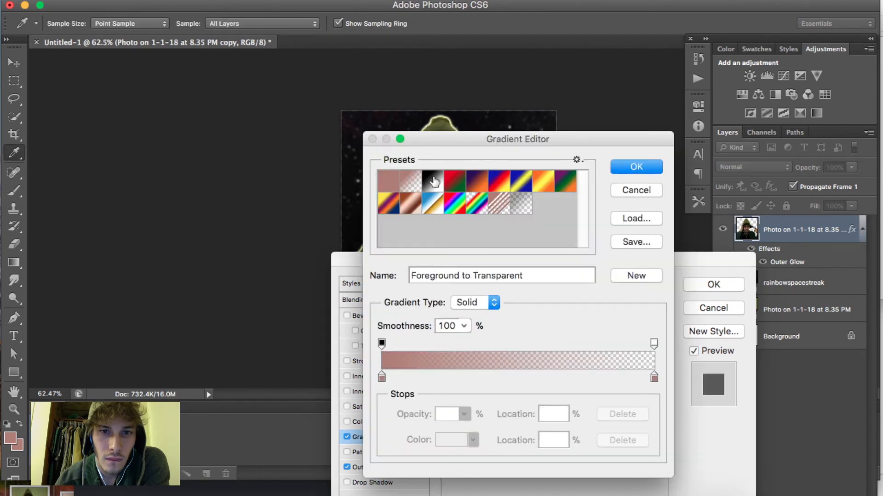
{"action": "left_click_drag", "start_coordinate": [505, 136], "coordinate": [642, 177]}
{"action": "left_click", "coordinate": [423, 239]}
{"action": "left_click", "coordinate": [632, 287]}
Set the pink gradient overlay's scale to 58% and its opacity to 76%
{"action": "left_click", "coordinate": [558, 316]}
{"action": "mouse_move", "coordinate": [577, 311]}
{"action": "left_mouse_down"}
{"action": "mouse_move", "coordinate": [590, 312]}
{"action": "mouse_move", "coordinate": [561, 317]}
{"action": "left_mouse_up"}
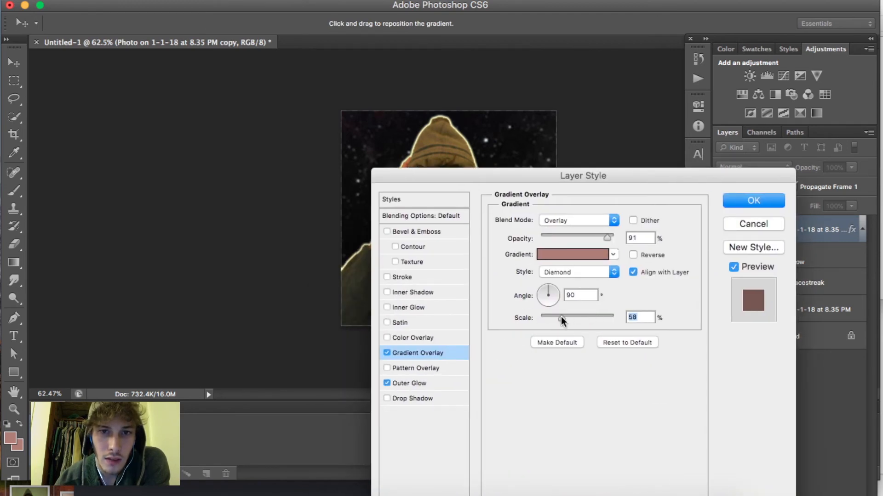
{"action": "left_click_drag", "start_coordinate": [599, 237], "coordinate": [576, 238]}
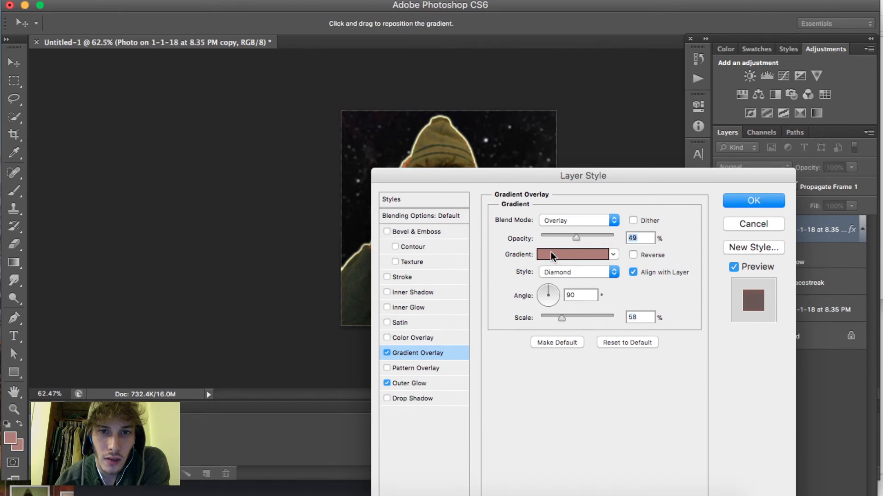
{"action": "left_click_drag", "start_coordinate": [584, 173], "coordinate": [572, 211]}
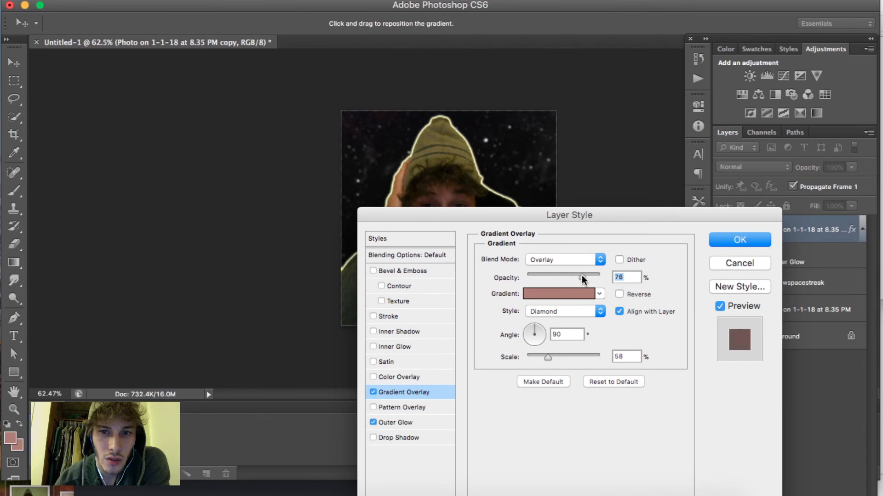
Try the black-to-white and Neutral Density presets for the gradient overlay, and reduce its scale to 10%
{"action": "left_click", "coordinate": [599, 294]}
{"action": "left_click", "coordinate": [524, 325]}
{"action": "left_click", "coordinate": [540, 318]}
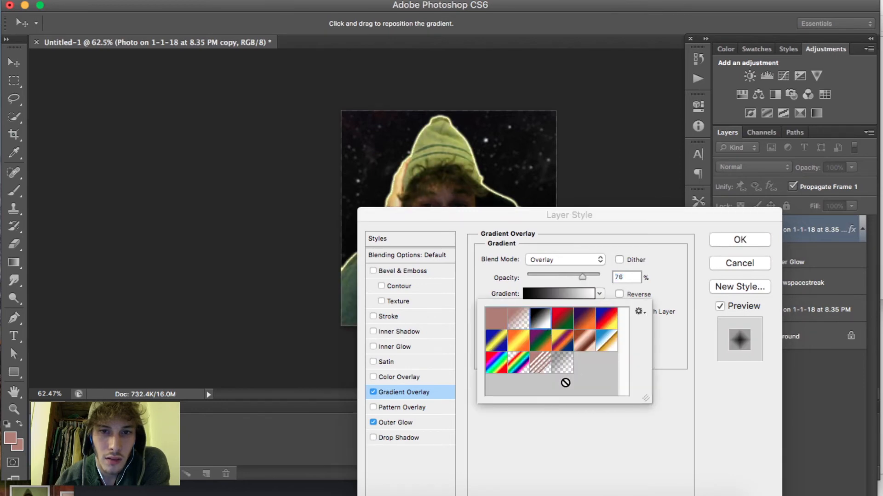
{"action": "left_click", "coordinate": [563, 362]}
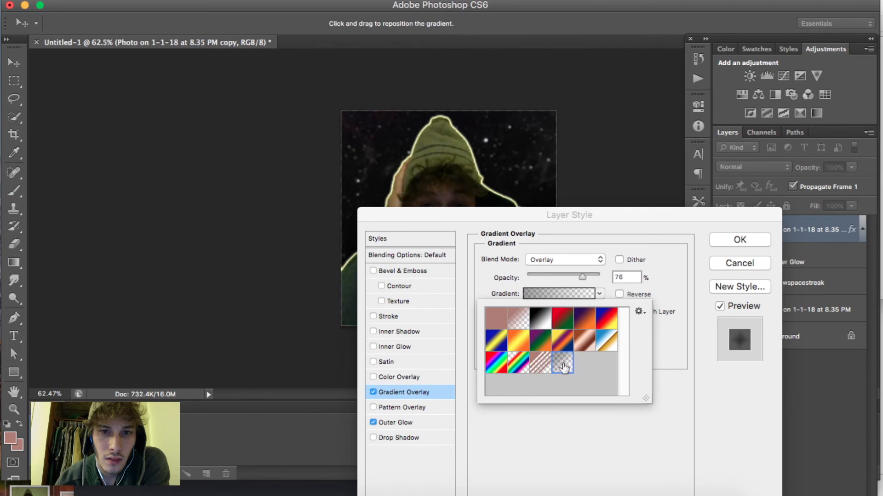
{"action": "left_click", "coordinate": [665, 283]}
{"action": "left_click_drag", "start_coordinate": [558, 353], "coordinate": [518, 354]}
Set the gradient overlay's opacity to 100% and change its gradient to the black-to-white preset
{"action": "left_click_drag", "start_coordinate": [582, 276], "coordinate": [603, 276]}
{"action": "left_click", "coordinate": [579, 296]}
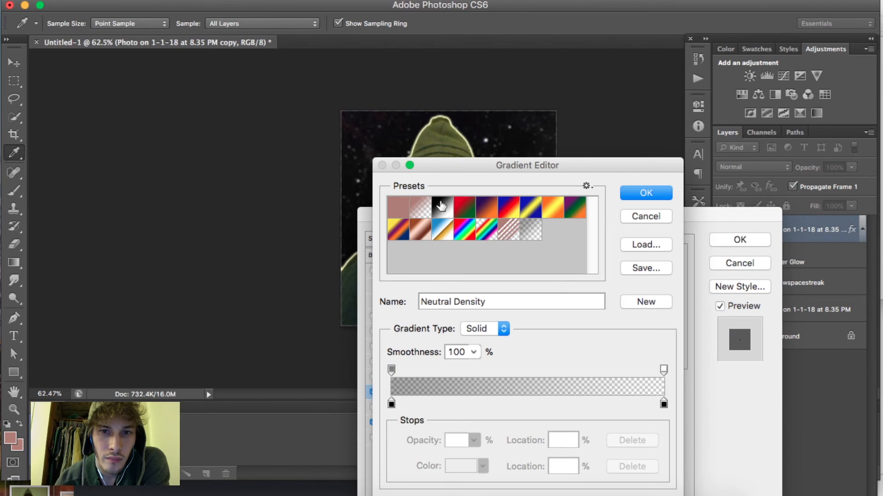
{"action": "left_click", "coordinate": [442, 207]}
{"action": "left_click", "coordinate": [645, 193]}
{"action": "left_click_drag", "start_coordinate": [587, 214], "coordinate": [604, 202]}
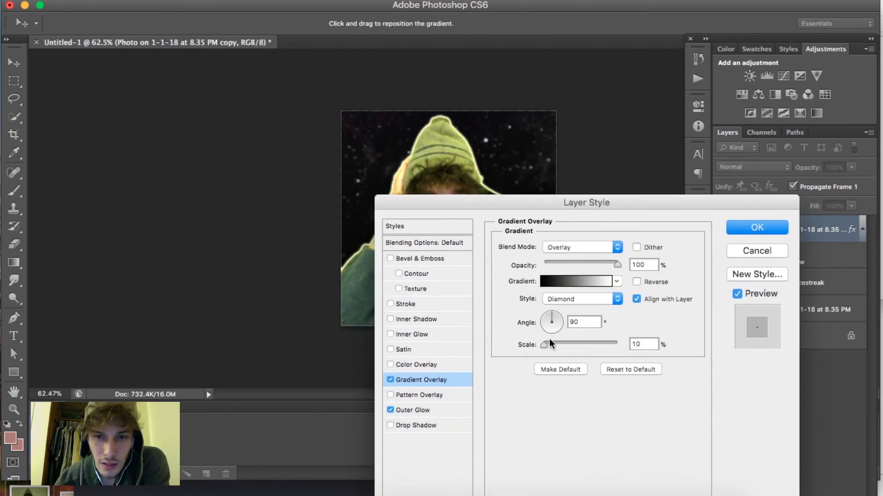
Turn off the gradient overlay on the cut-out figure's layer
{"action": "left_click_drag", "start_coordinate": [580, 341], "coordinate": [543, 344]}
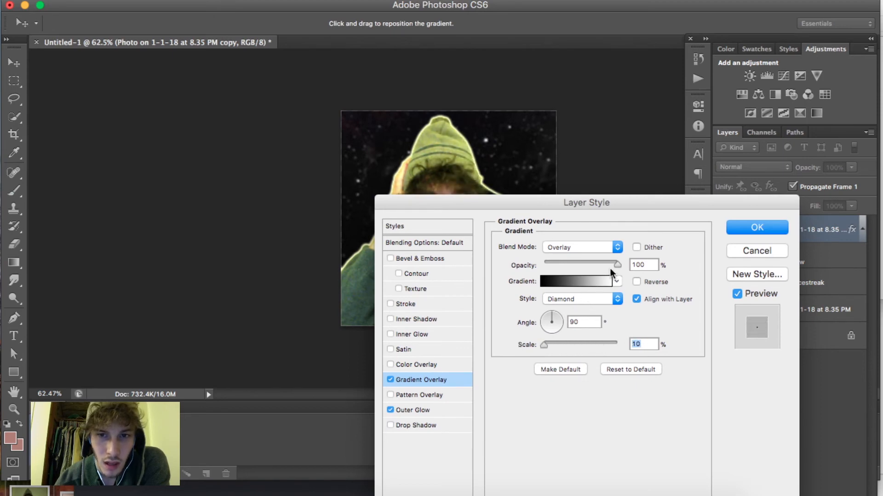
{"action": "left_click_drag", "start_coordinate": [593, 213], "coordinate": [583, 235]}
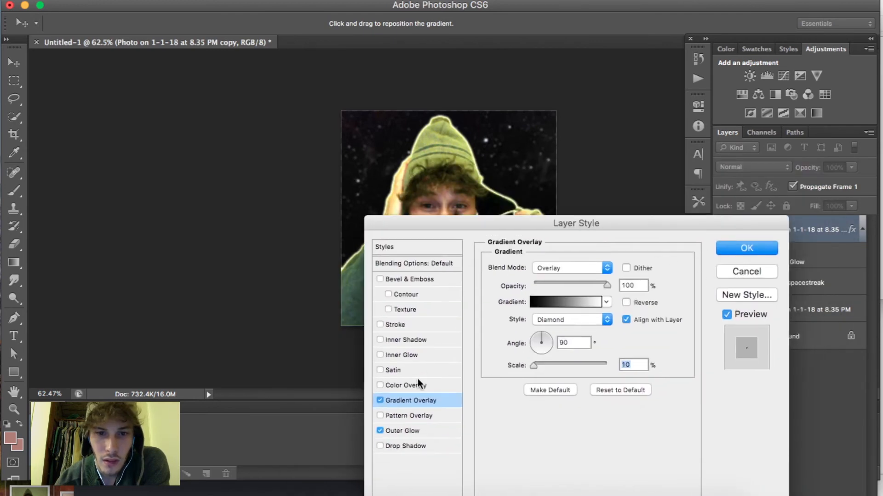
{"action": "left_click", "coordinate": [380, 400]}
{"action": "left_click_drag", "start_coordinate": [556, 219], "coordinate": [677, 112]}
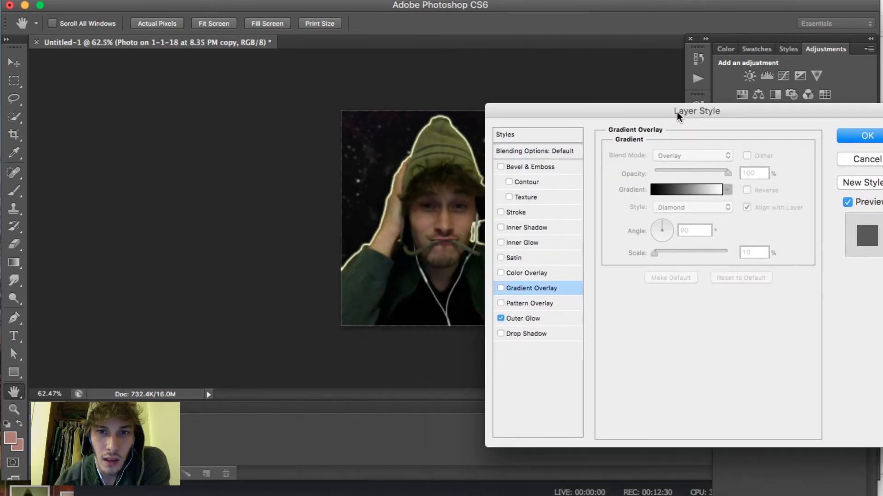
Add an inner glow to the cut-out figure with 9% opacity and a size of 161 px, and apply the style
{"action": "left_click", "coordinate": [529, 242]}
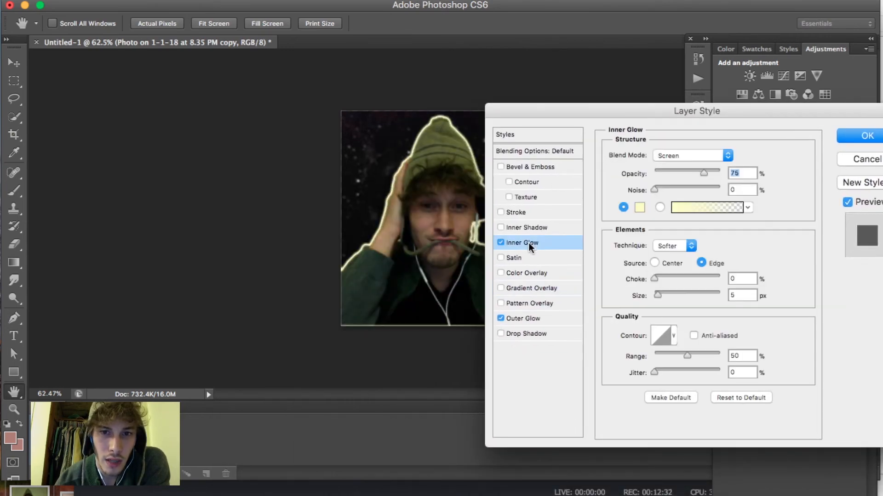
{"action": "left_click_drag", "start_coordinate": [641, 111], "coordinate": [612, 108]}
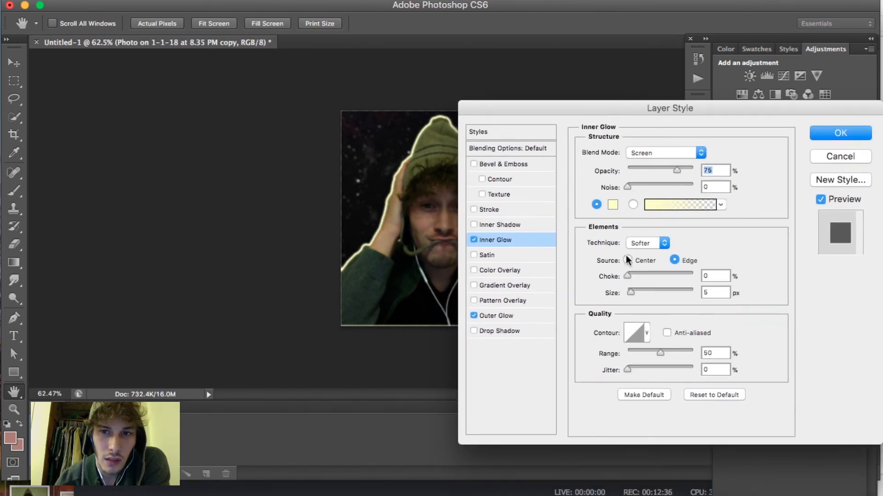
{"action": "mouse_move", "coordinate": [630, 291]}
{"action": "left_mouse_down"}
{"action": "mouse_move", "coordinate": [647, 289]}
{"action": "mouse_move", "coordinate": [633, 290]}
{"action": "left_mouse_up"}
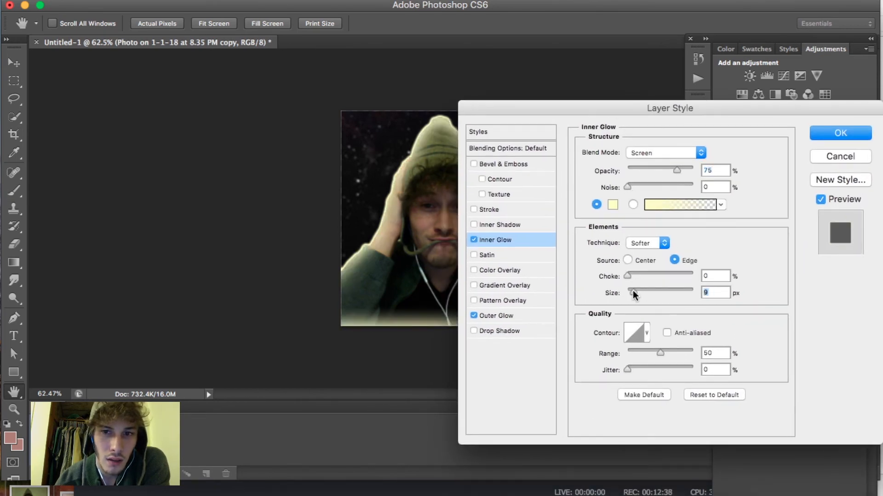
{"action": "left_click_drag", "start_coordinate": [662, 167], "coordinate": [640, 168]}
{"action": "left_click", "coordinate": [672, 289]}
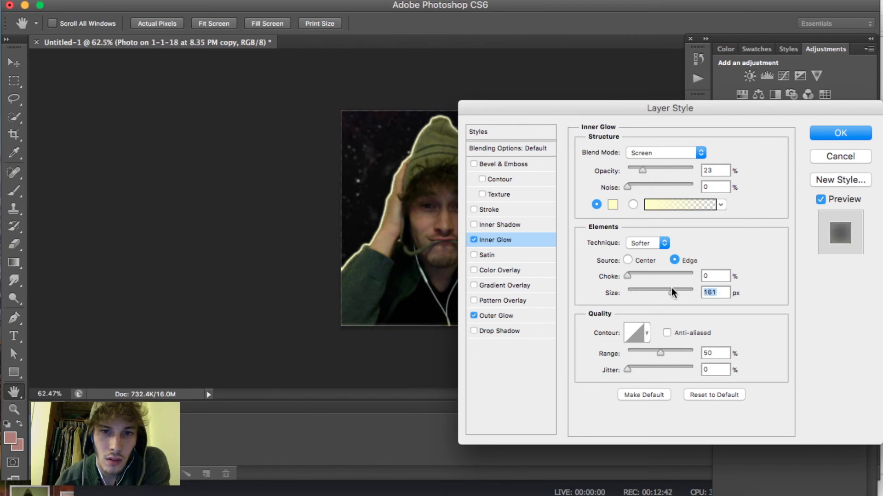
{"action": "left_click_drag", "start_coordinate": [642, 174], "coordinate": [632, 167]}
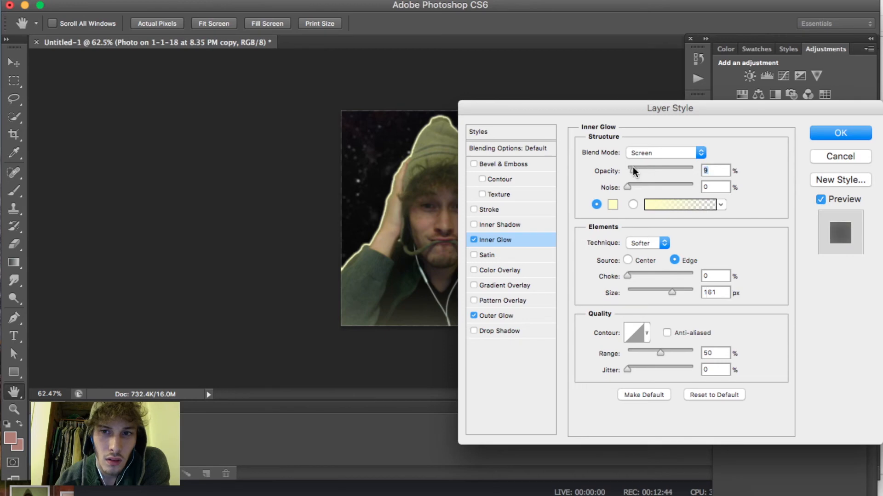
{"action": "left_click_drag", "start_coordinate": [620, 111], "coordinate": [555, 155]}
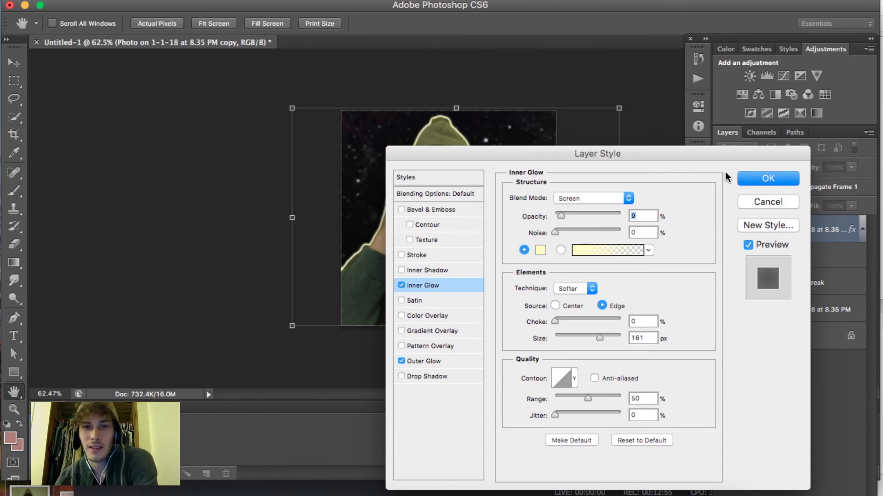
{"action": "left_click", "coordinate": [758, 180]}
Add a color overlay to the rainbowspacestreak layer and shift its color to a magenta hue of 309°
{"action": "left_click", "coordinate": [780, 299]}
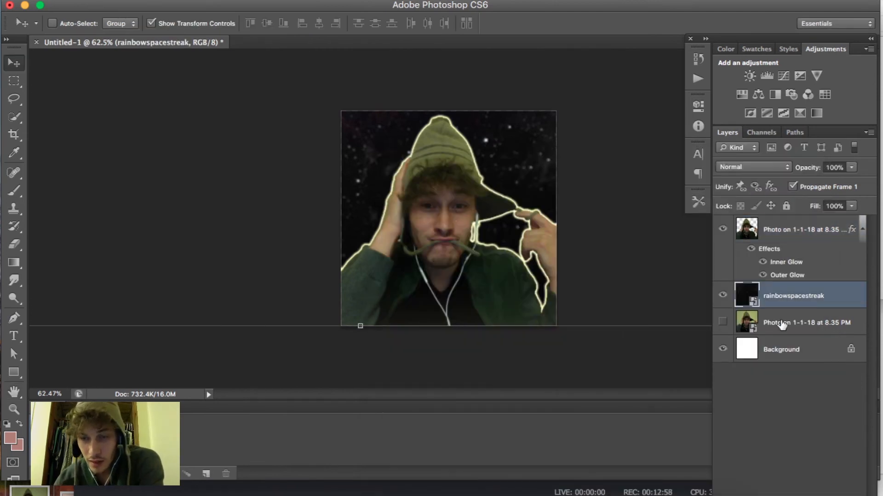
{"action": "left_click", "coordinate": [781, 324]}
{"action": "left_click", "coordinate": [777, 301]}
{"action": "right_click", "coordinate": [771, 290]}
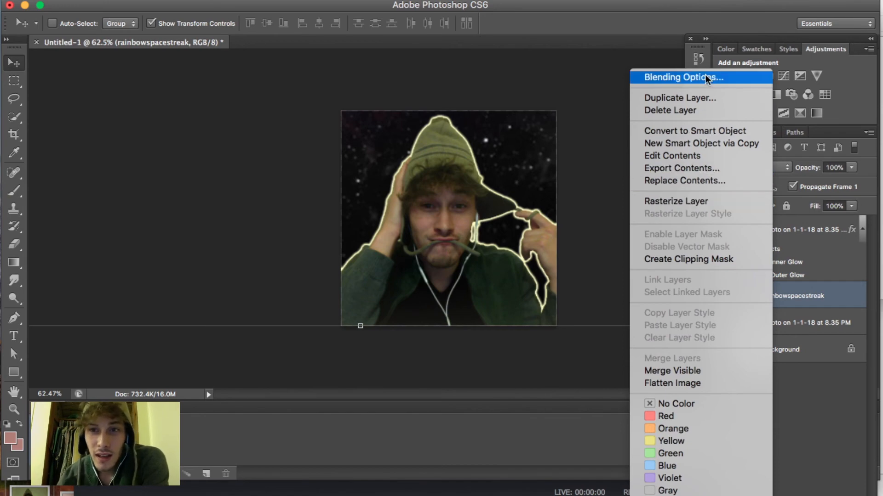
{"action": "left_click", "coordinate": [722, 77]}
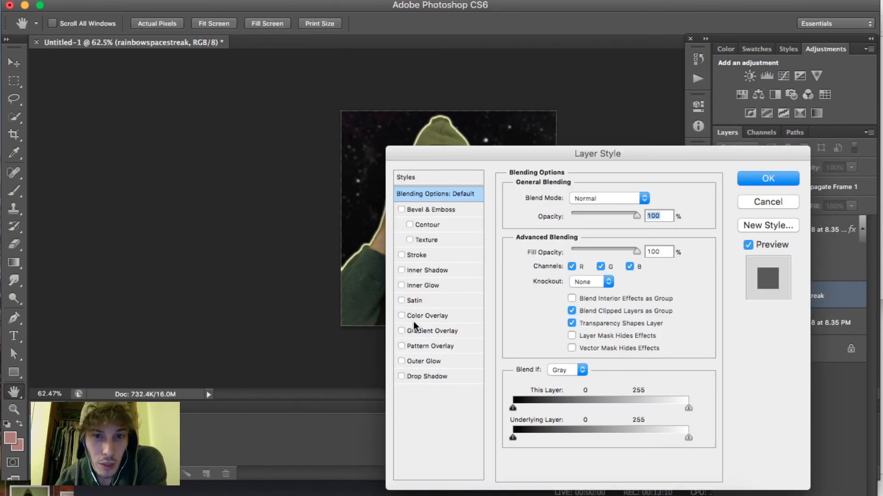
{"action": "left_click", "coordinate": [403, 315]}
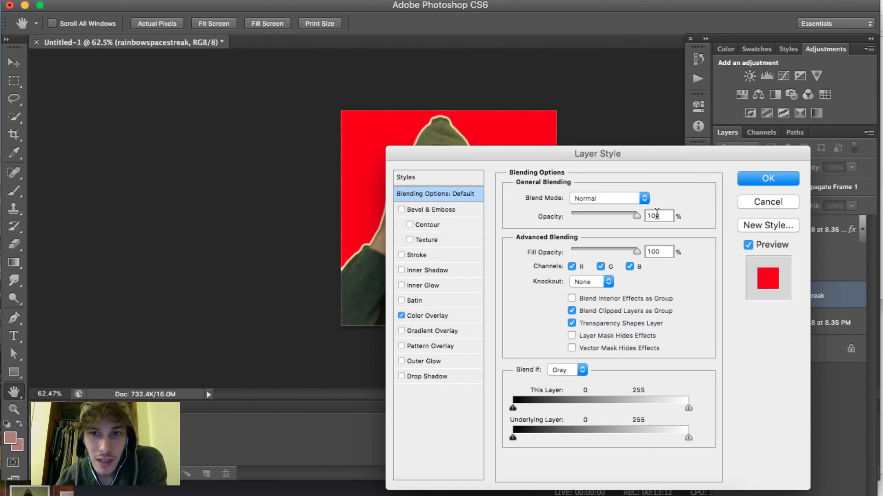
{"action": "left_click", "coordinate": [442, 316]}
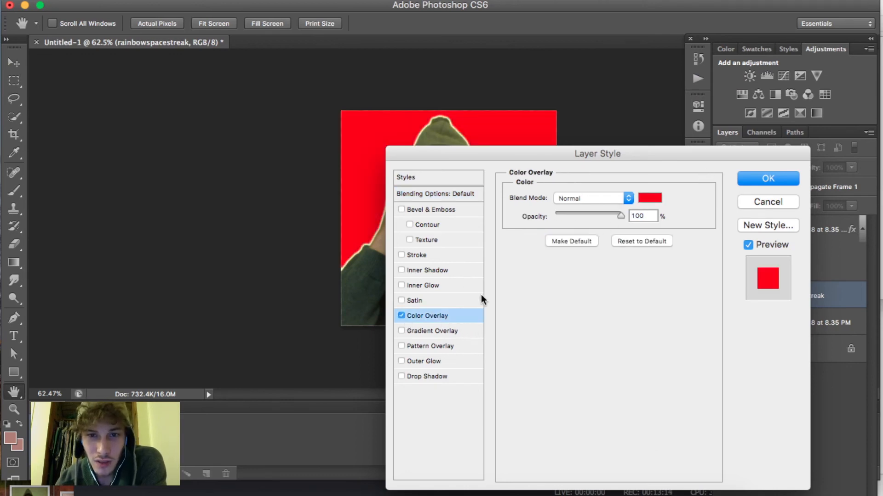
{"action": "left_click", "coordinate": [655, 198]}
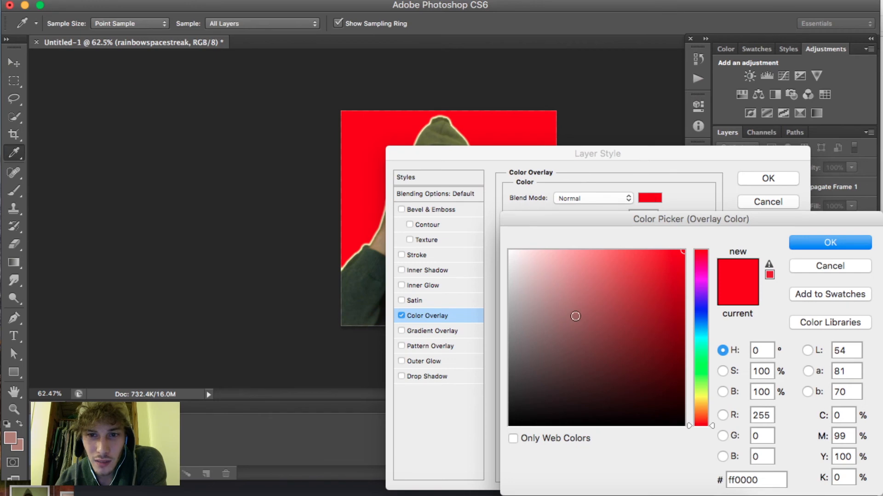
{"action": "left_click_drag", "start_coordinate": [702, 280], "coordinate": [701, 274]}
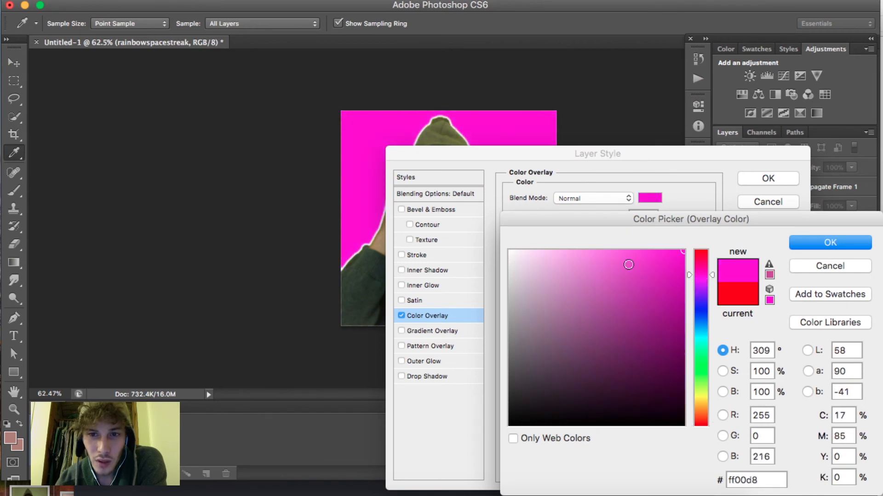
{"action": "left_click", "coordinate": [453, 491]}
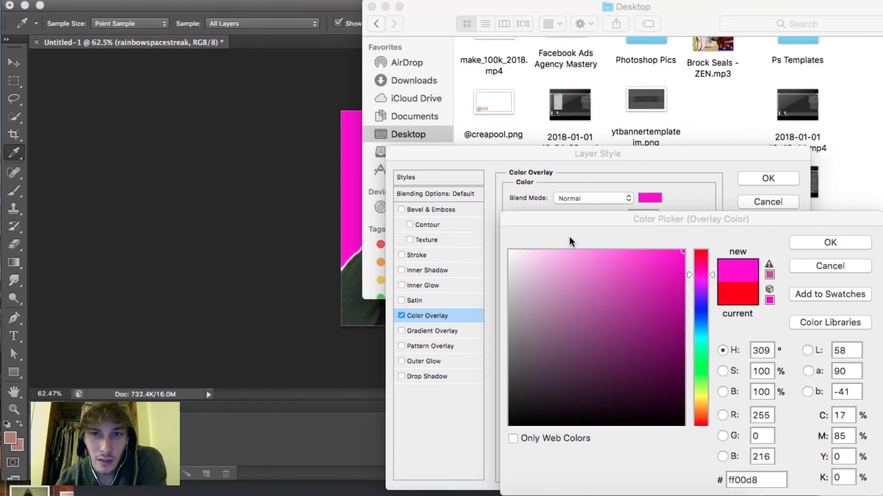
{"action": "left_click", "coordinate": [299, 207]}
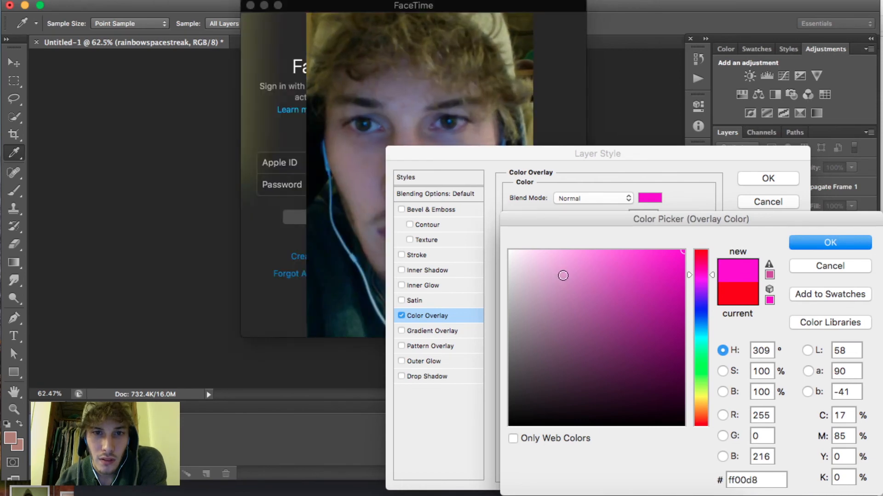
{"action": "left_click", "coordinate": [82, 5]}
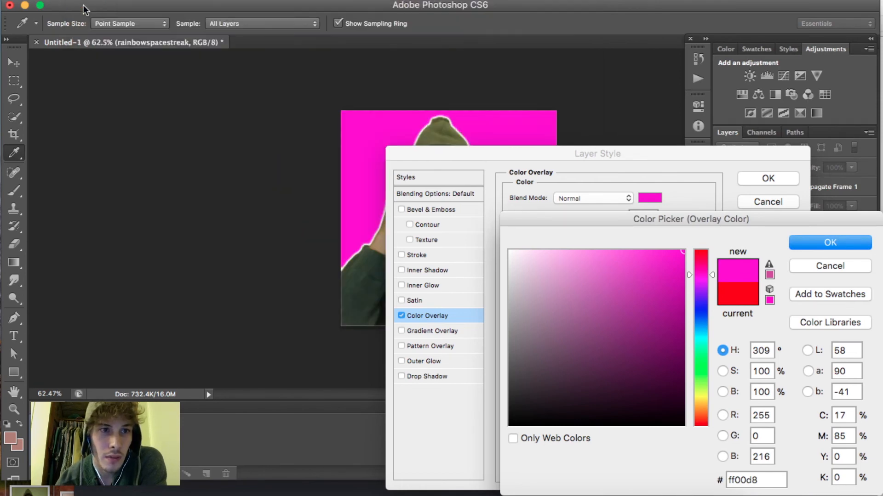
Set the background's color overlay to light pink da9dd1 with 21% opacity, and apply the style
{"action": "left_click", "coordinate": [531, 273]}
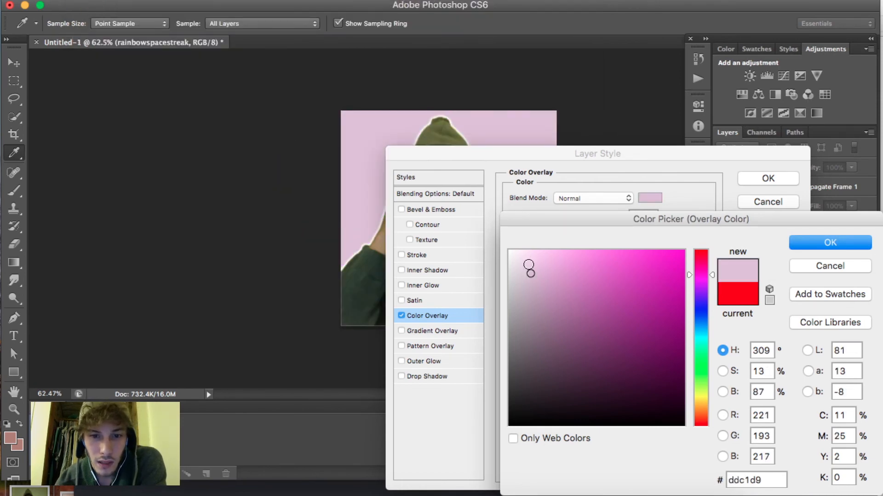
{"action": "mouse_move", "coordinate": [531, 273]}
{"action": "left_mouse_down"}
{"action": "mouse_move", "coordinate": [560, 264]}
{"action": "mouse_move", "coordinate": [550, 282]}
{"action": "left_mouse_up"}
{"action": "left_click", "coordinate": [557, 276]}
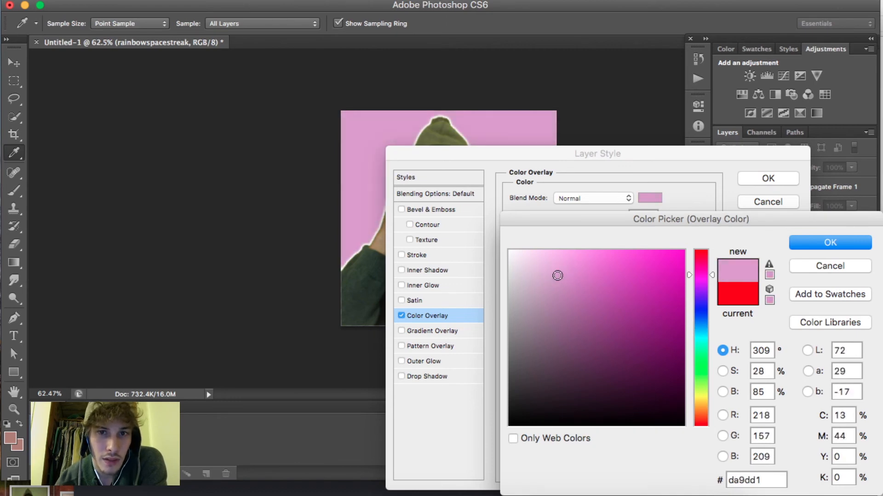
{"action": "left_click", "coordinate": [815, 243]}
{"action": "left_click_drag", "start_coordinate": [620, 214], "coordinate": [569, 216]}
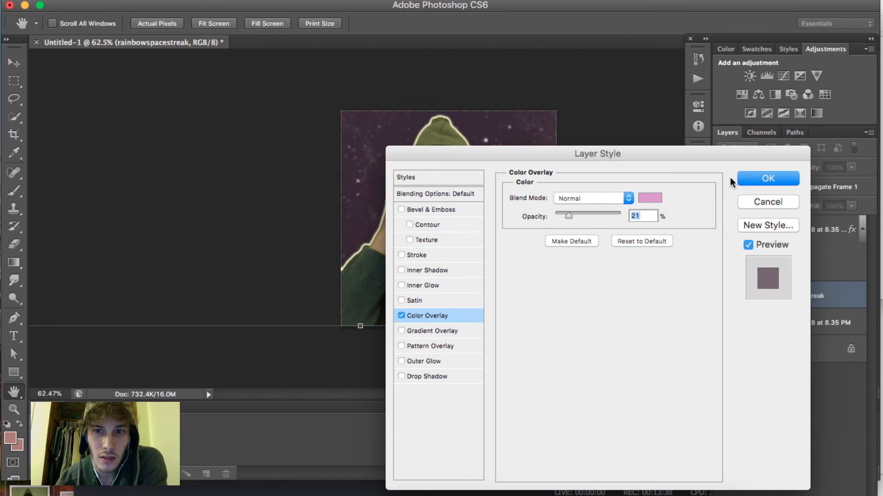
{"action": "left_click", "coordinate": [763, 185]}
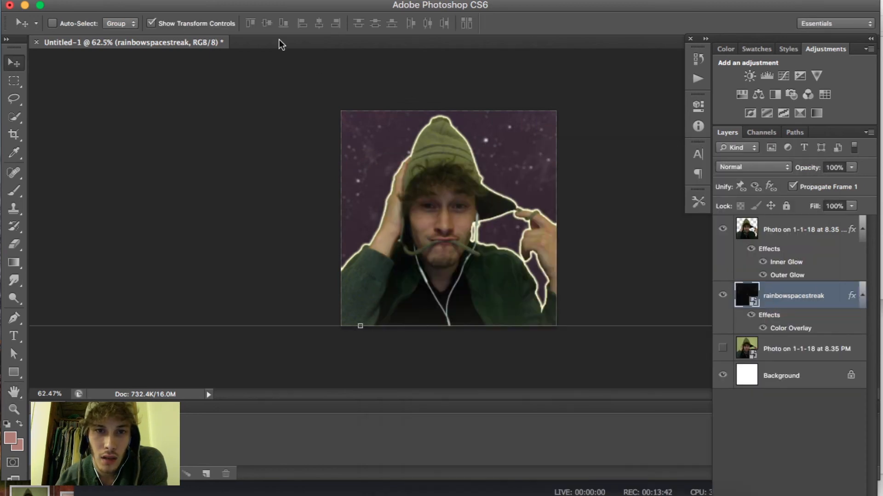
Apply the Pointillize filter with a cell size of 3 to the rainbowspacestreak layer
{"action": "left_click", "coordinate": [324, 0]}
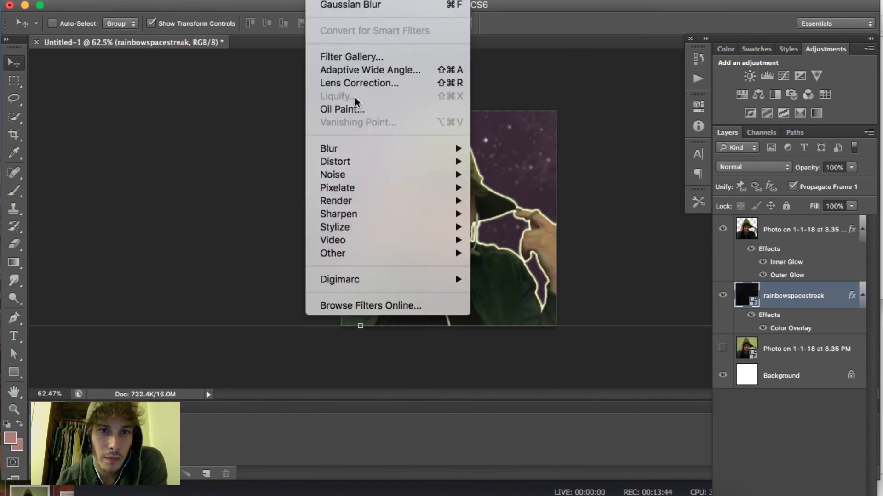
{"action": "mouse_move", "coordinate": [416, 193]}
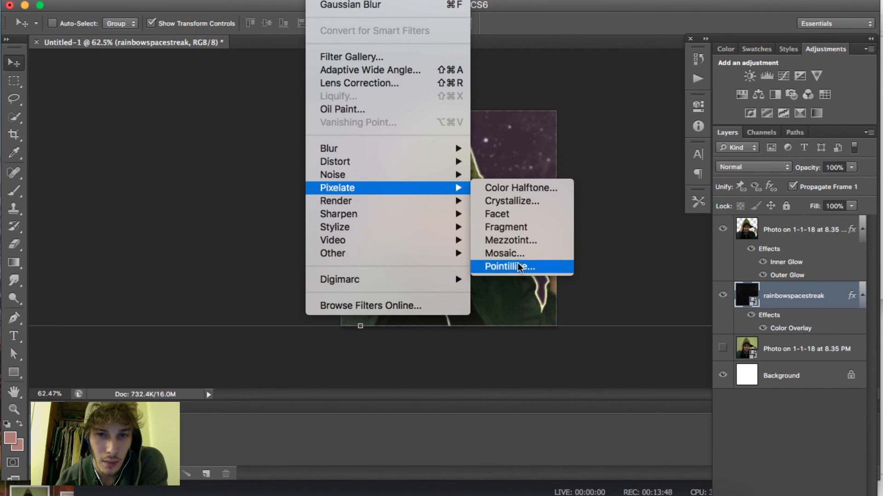
{"action": "left_click", "coordinate": [531, 266]}
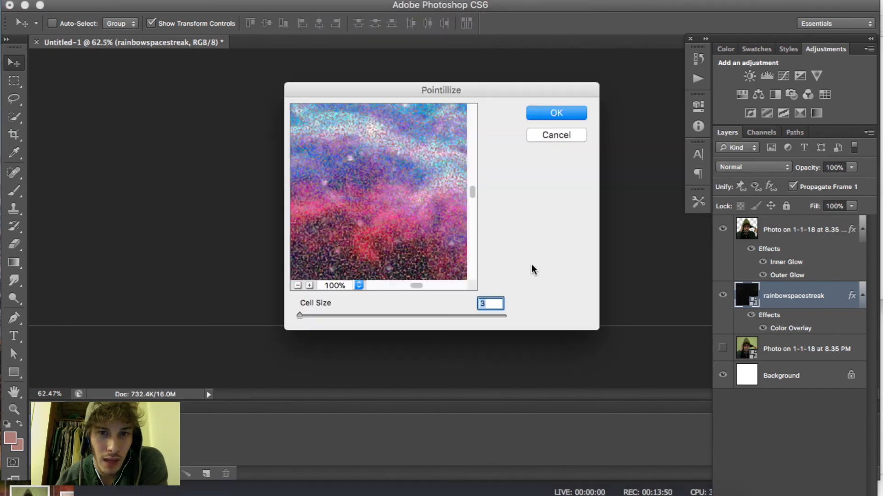
{"action": "left_click_drag", "start_coordinate": [497, 89], "coordinate": [366, 275]}
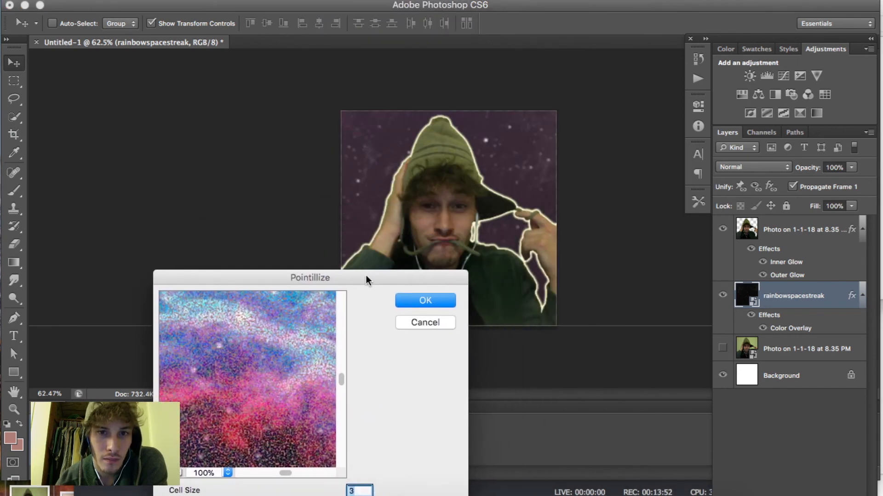
{"action": "left_click", "coordinate": [424, 299]}
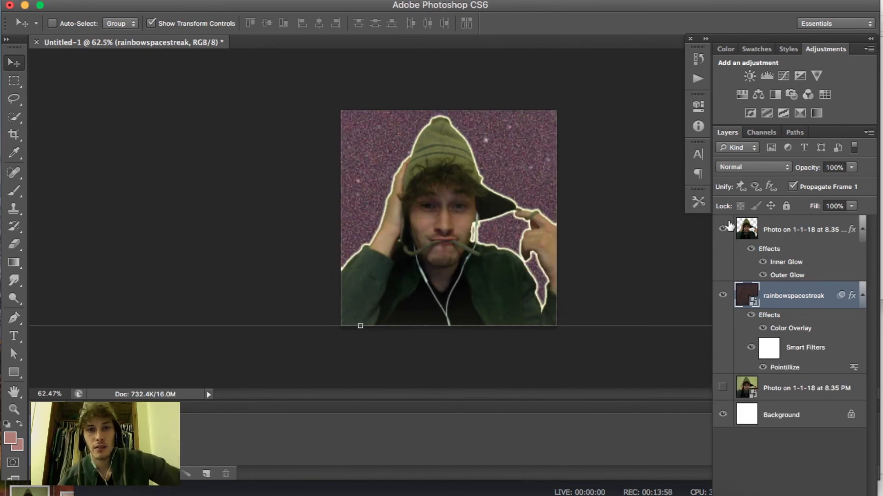
Compare the cut-out figure with and without its inner glow and outer glow effects
{"action": "left_click", "coordinate": [775, 235]}
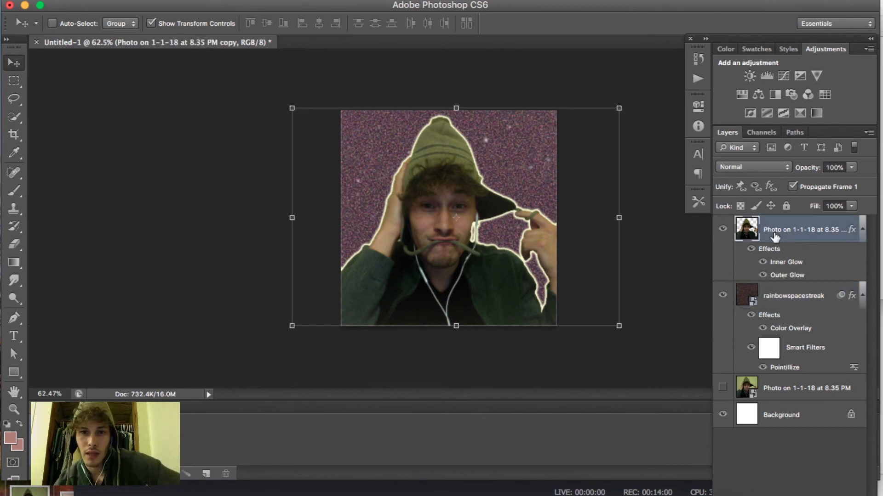
{"action": "left_click", "coordinate": [763, 263]}
{"action": "left_click", "coordinate": [764, 263]}
{"action": "left_click", "coordinate": [762, 275]}
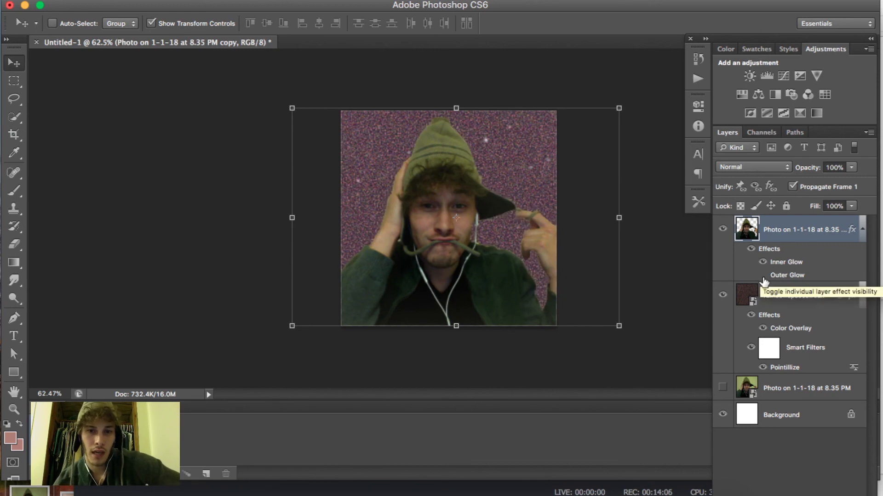
{"action": "left_click", "coordinate": [762, 275]}
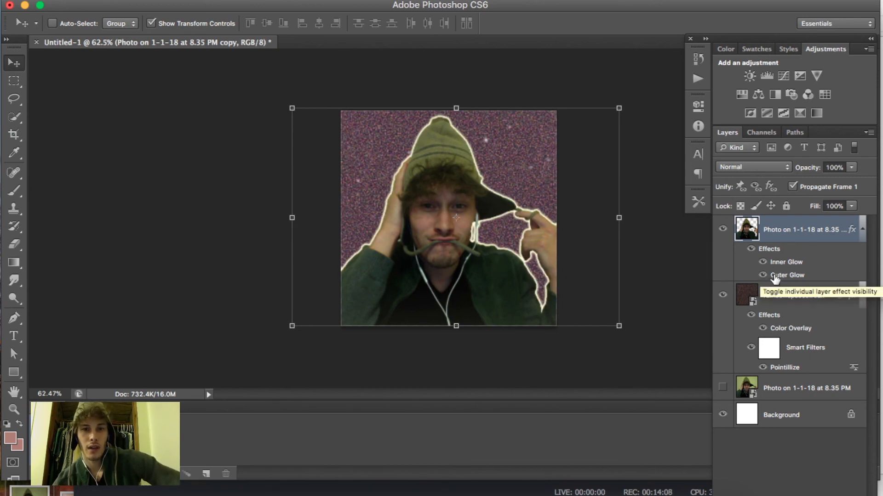
Reduce the size of the cut-out figure's outer glow to 3 px
{"action": "right_click", "coordinate": [784, 276]}
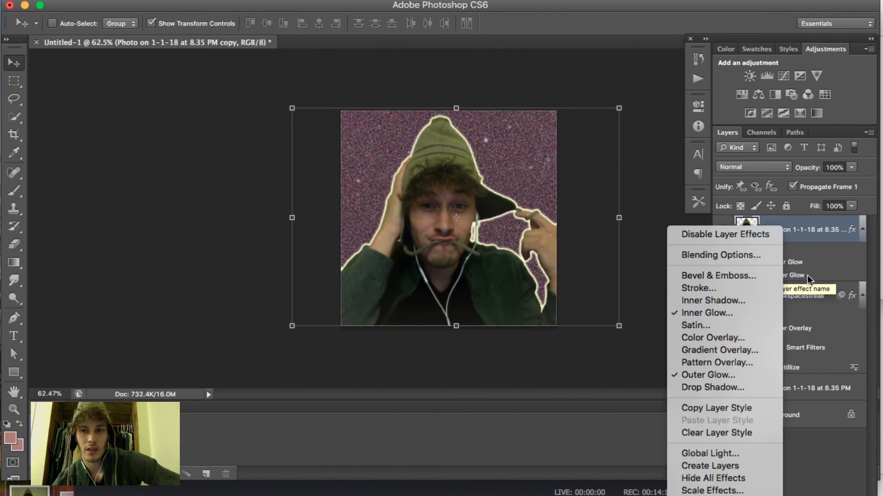
{"action": "left_click", "coordinate": [808, 276]}
{"action": "double_click", "coordinate": [788, 275]}
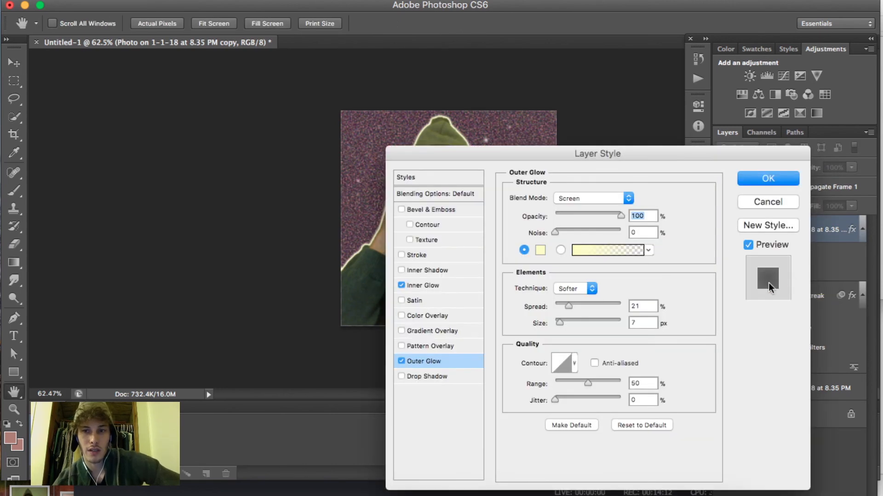
{"action": "double_click", "coordinate": [635, 322]}
{"action": "type", "text": "4"}
{"action": "left_click_drag", "start_coordinate": [644, 321], "coordinate": [623, 322]}
{"action": "type", "text": "2"}
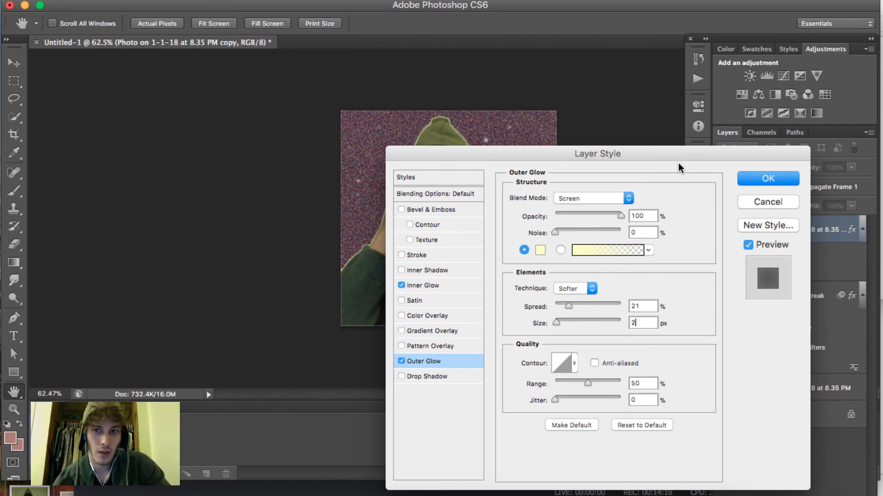
{"action": "mouse_move", "coordinate": [679, 151]}
{"action": "left_mouse_down"}
{"action": "mouse_move", "coordinate": [525, 398]}
{"action": "mouse_move", "coordinate": [523, 380]}
{"action": "mouse_move", "coordinate": [661, 243]}
{"action": "mouse_move", "coordinate": [716, 349]}
{"action": "mouse_move", "coordinate": [676, 223]}
{"action": "mouse_move", "coordinate": [669, 155]}
{"action": "left_mouse_up"}
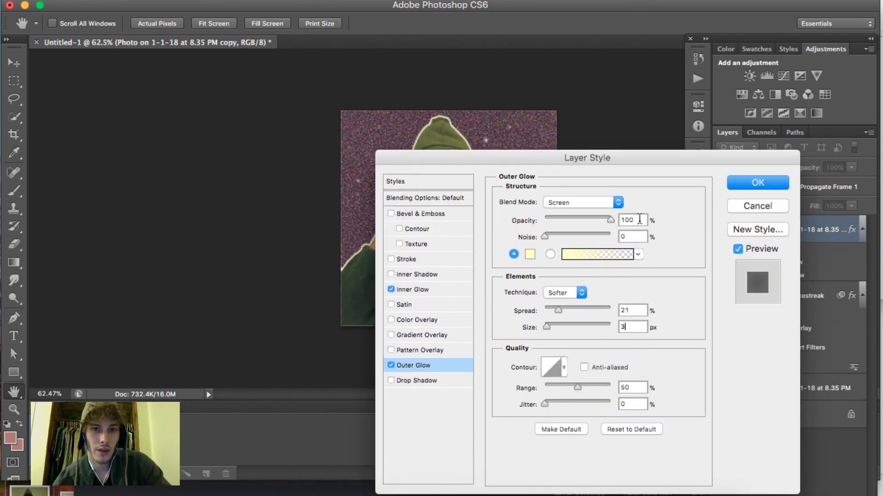
Lower the opacity of the cut-out figure's outer glow to 54% and apply the layer style
{"action": "left_click_drag", "start_coordinate": [666, 160], "coordinate": [639, 159]}
{"action": "left_click", "coordinate": [553, 216]}
{"action": "left_click_drag", "start_coordinate": [570, 153], "coordinate": [573, 211]}
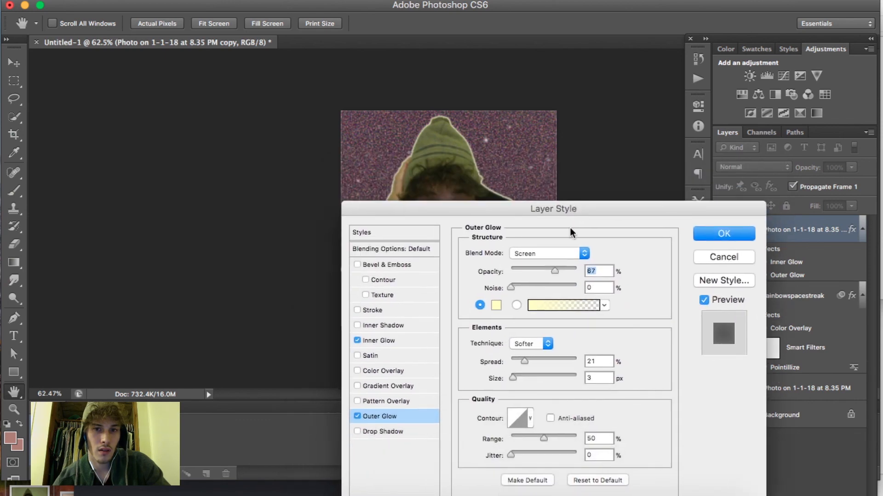
{"action": "left_click_drag", "start_coordinate": [546, 273], "coordinate": [537, 268]}
{"action": "left_click_drag", "start_coordinate": [606, 205], "coordinate": [682, 164]}
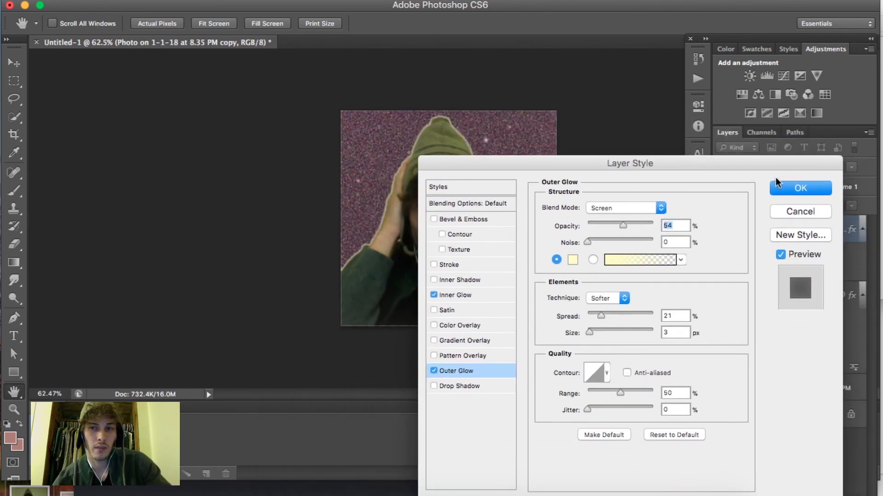
{"action": "left_click", "coordinate": [800, 192]}
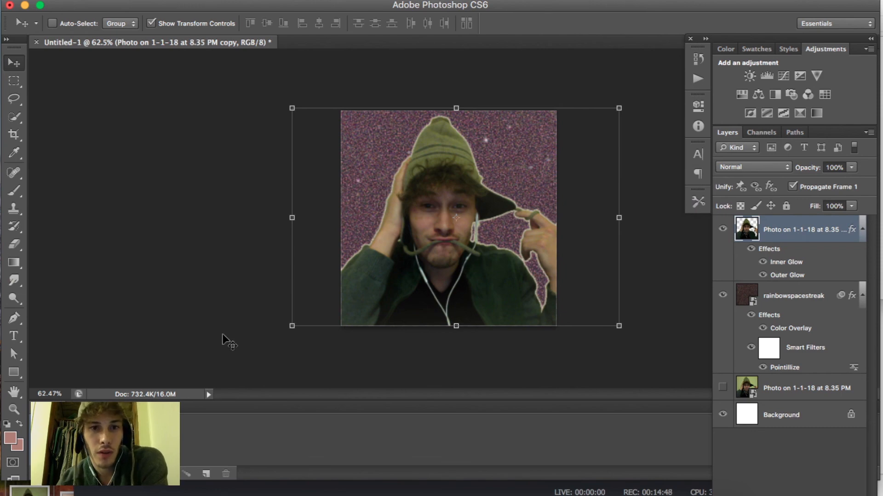
Save a JPEG copy of the image to the Desktop as cp2pp.jpg at maximum quality 12 with the baseline standard format
{"action": "left_click", "coordinate": [109, 2]}
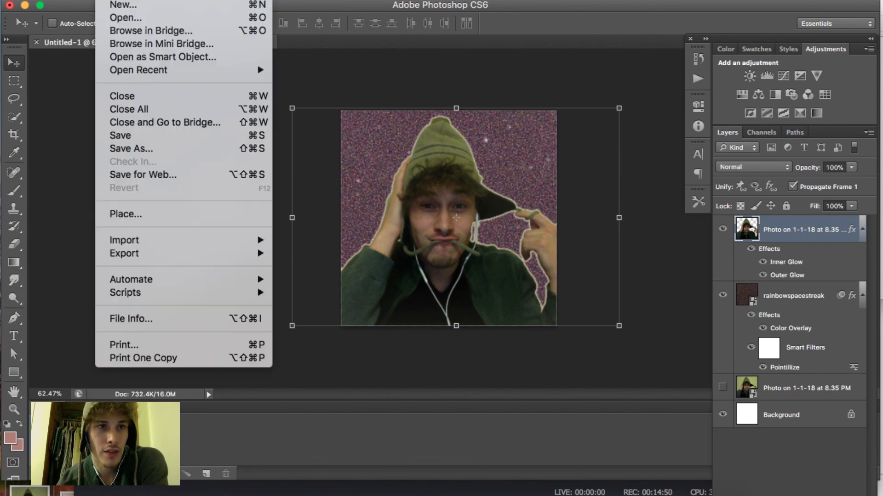
{"action": "left_click", "coordinate": [163, 147]}
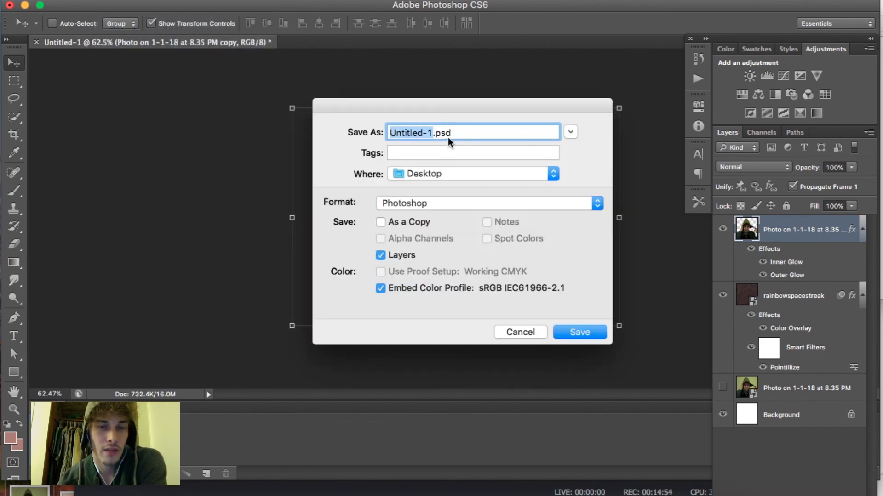
{"action": "type", "text": "cp"}
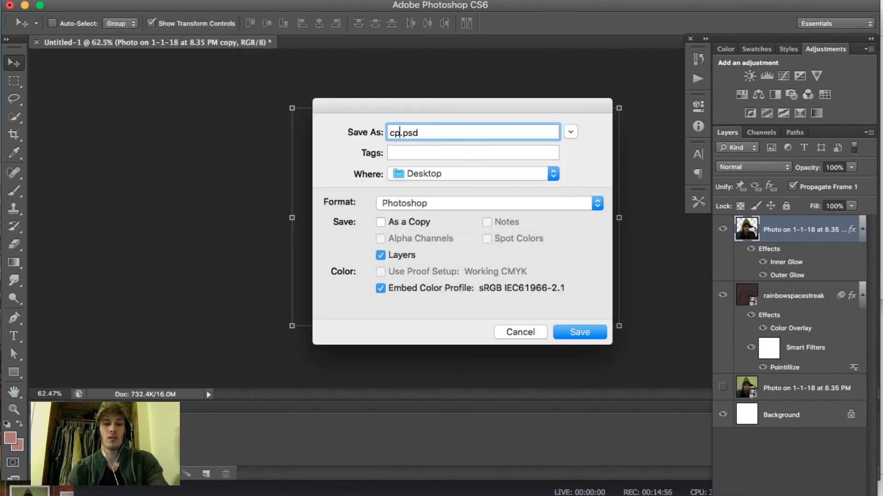
{"action": "type", "text": "2pp"}
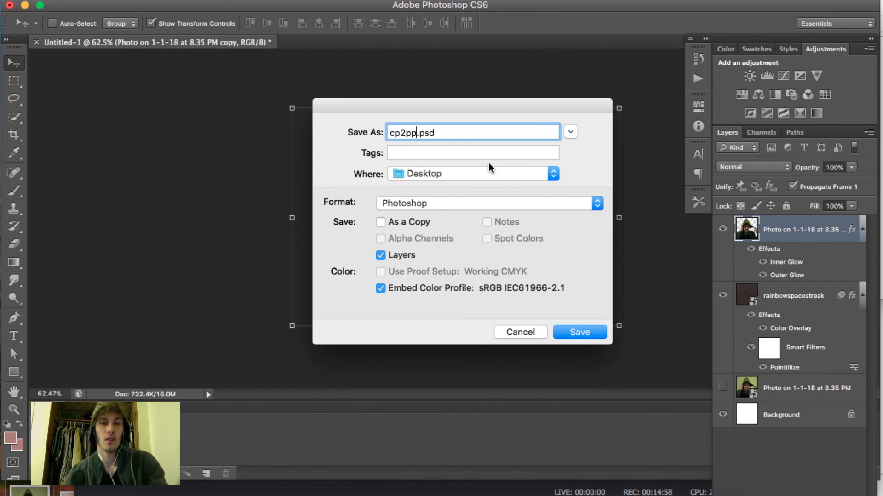
{"action": "left_click", "coordinate": [503, 203]}
{"action": "left_click", "coordinate": [442, 276]}
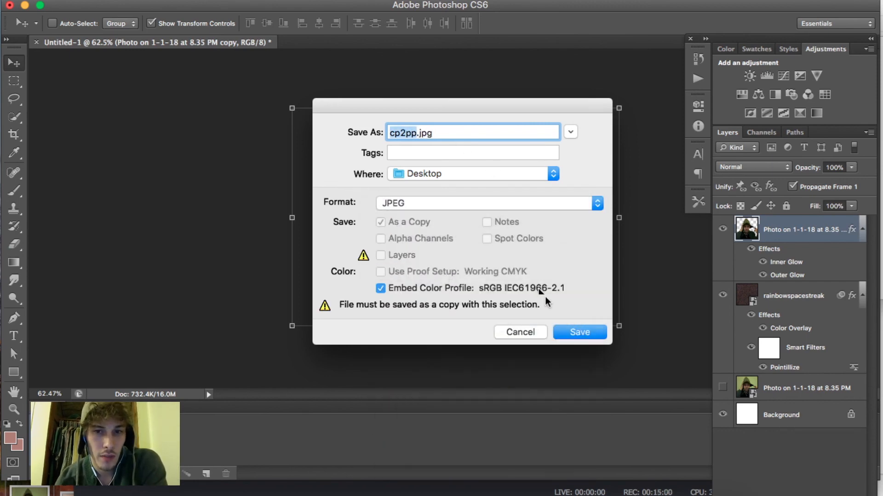
{"action": "left_click", "coordinate": [578, 332]}
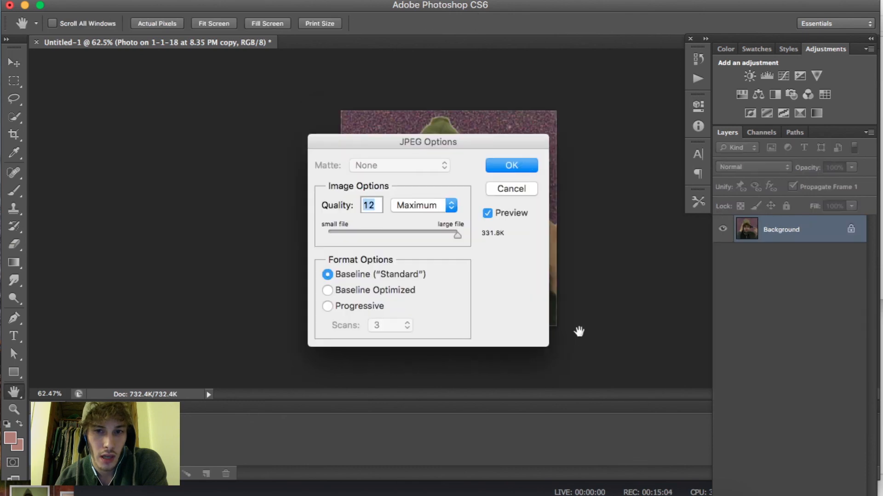
{"action": "left_click", "coordinate": [506, 166]}
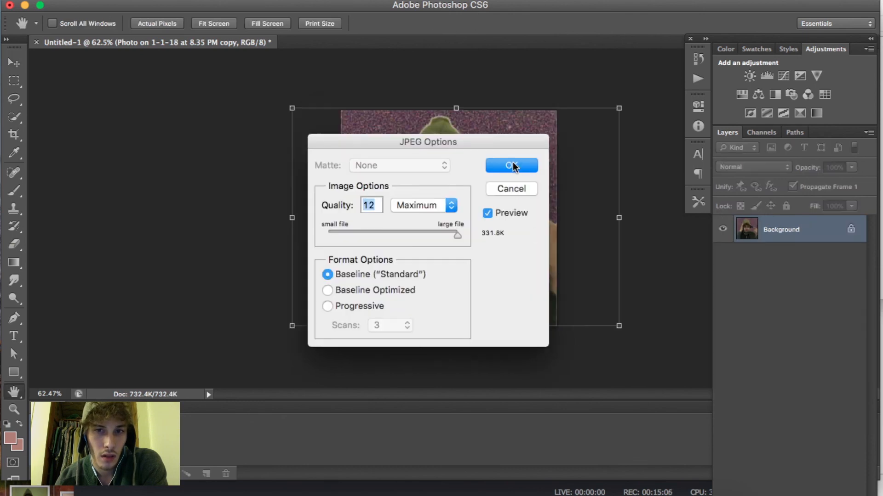